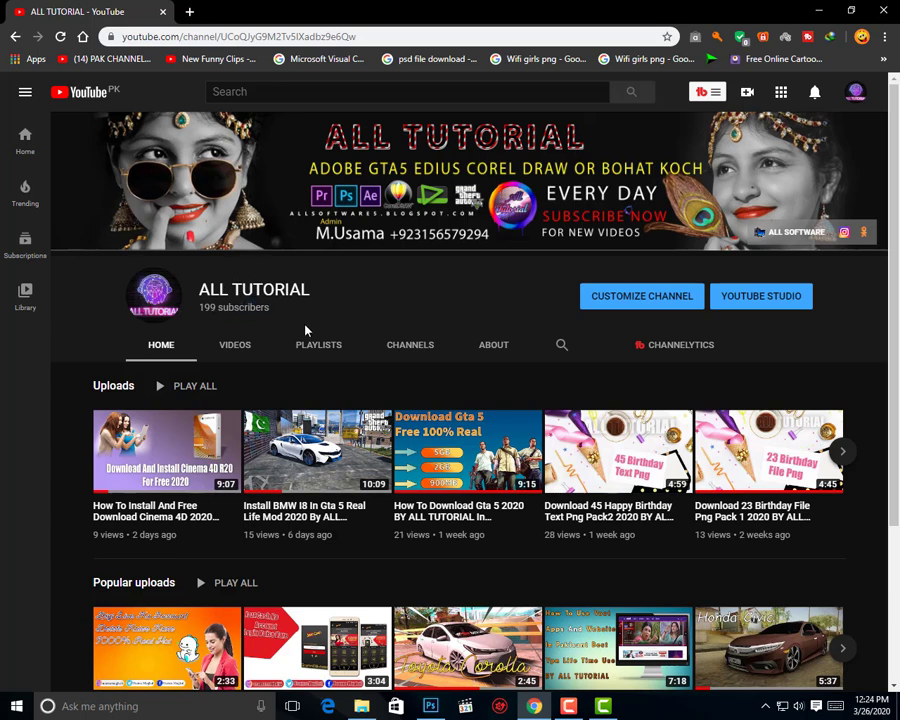
Look over the ALL TUTORIAL channel's home page, including its subscriber count and uploads
triple_click(218, 307)
click(218, 307)
triple_click(218, 307)
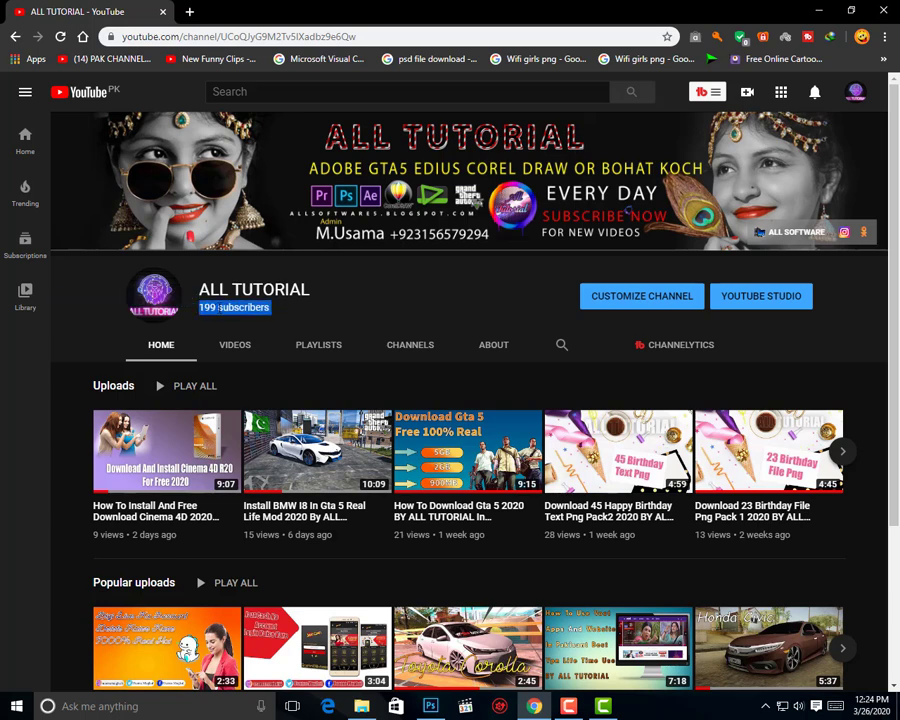
click(376, 325)
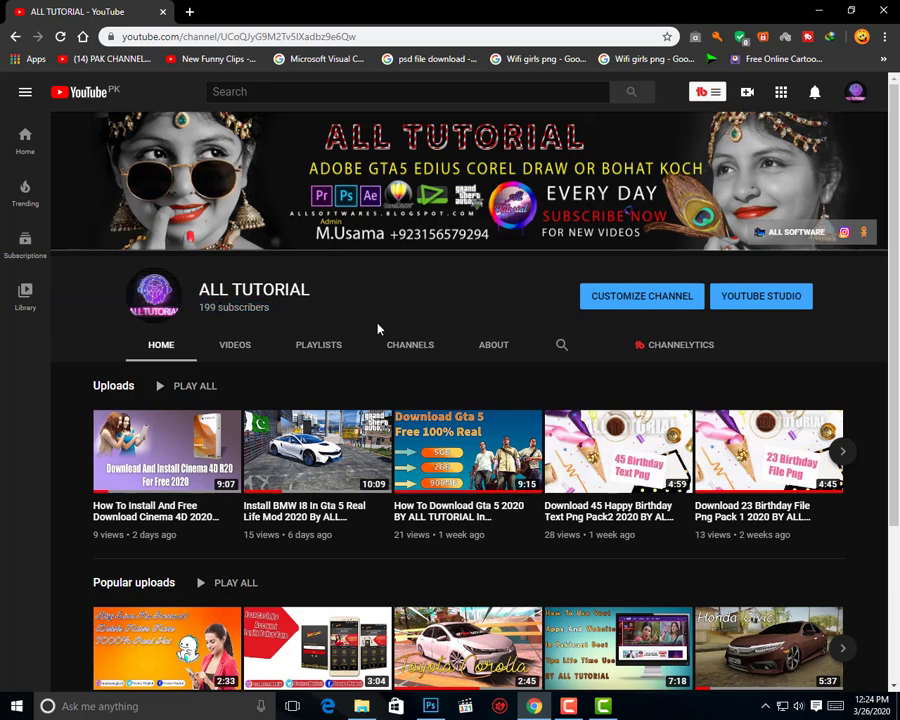
scroll(376, 325, down, 3)
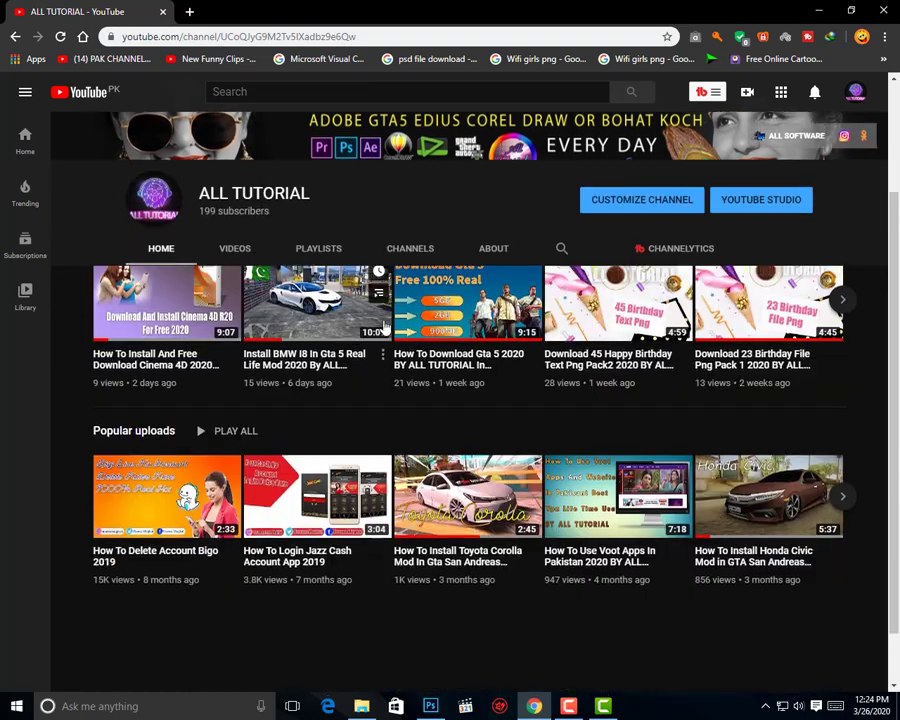
scroll(271, 330, up, 3)
Open the channel's list of videos and look through all the uploads
click(254, 333)
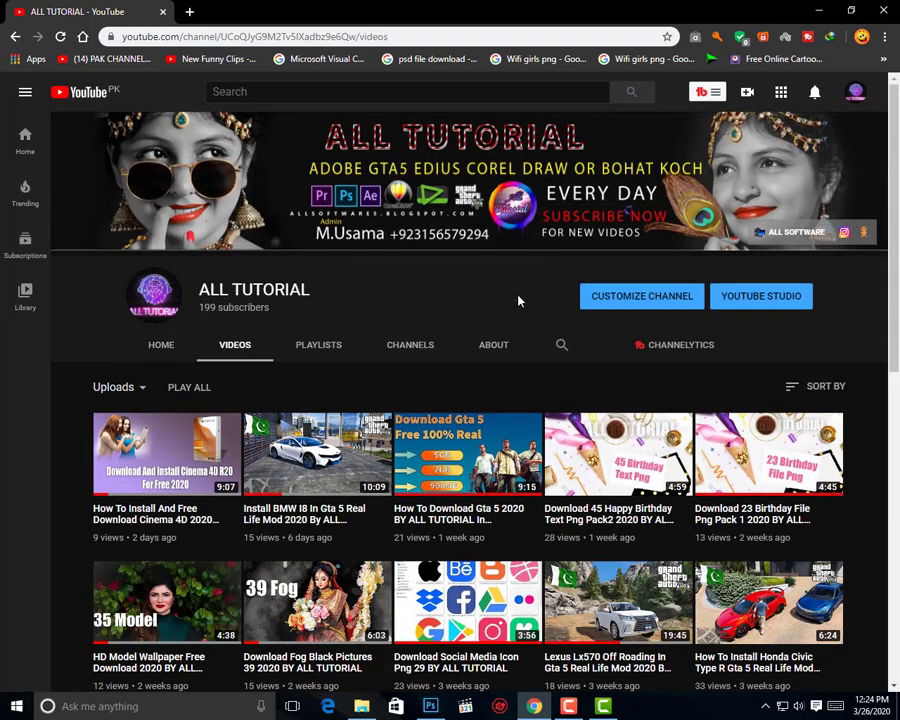
scroll(518, 303, down, 7)
scroll(378, 417, up, 10)
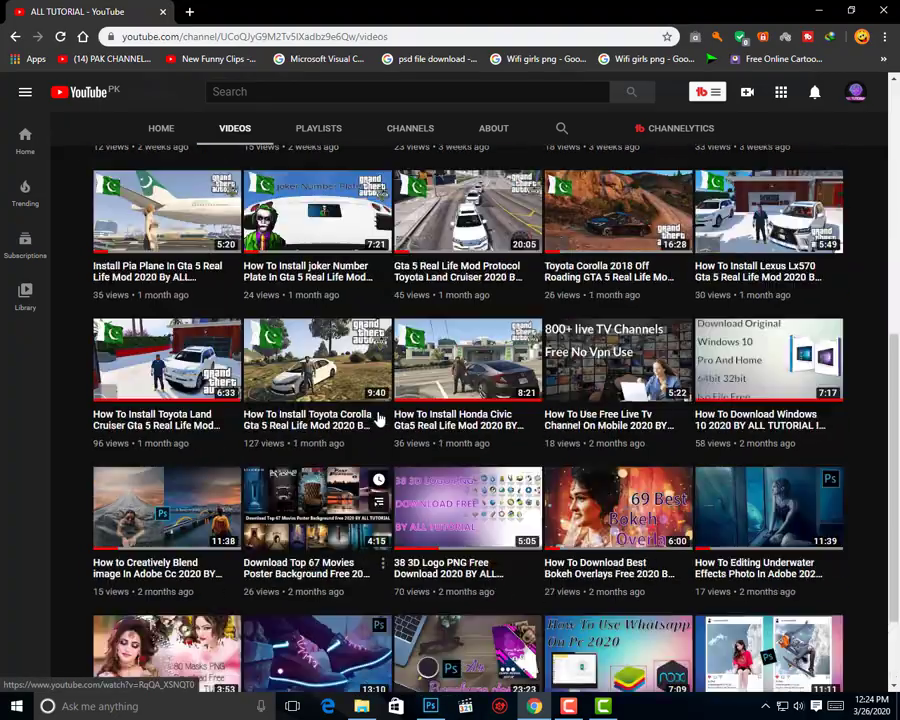
scroll(716, 350, down, 12)
scroll(750, 343, down, 6)
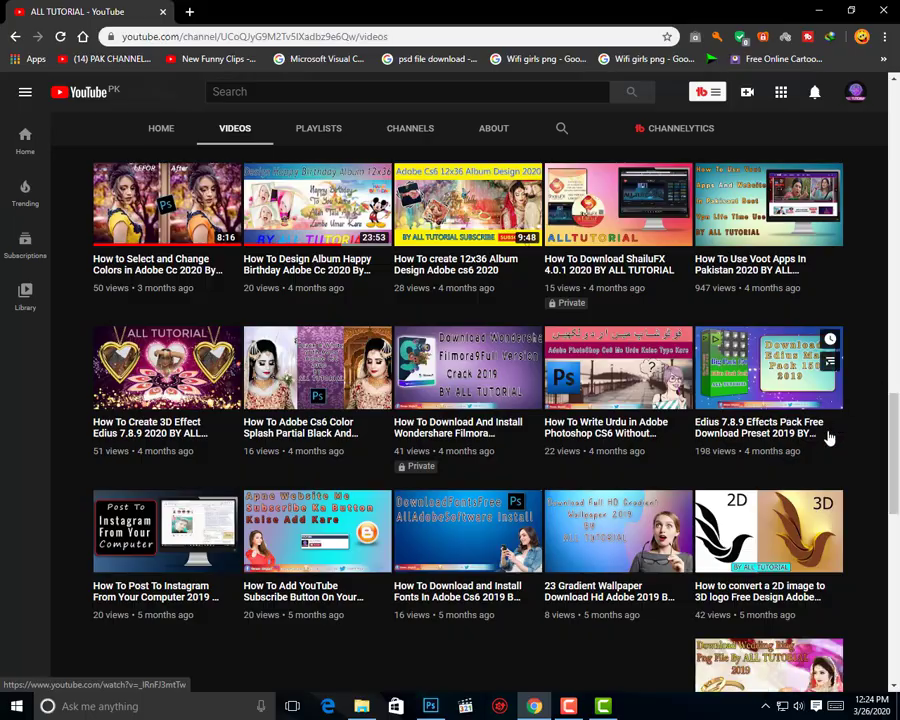
scroll(824, 432, down, 8)
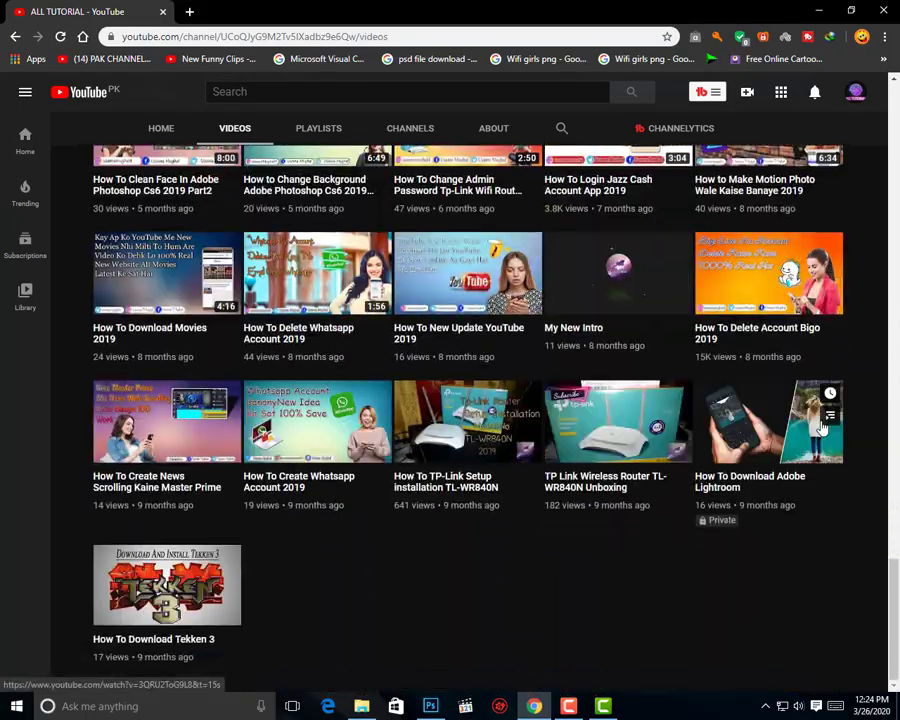
scroll(612, 636, up, 6)
scroll(760, 525, down, 4)
scroll(760, 525, down, 1)
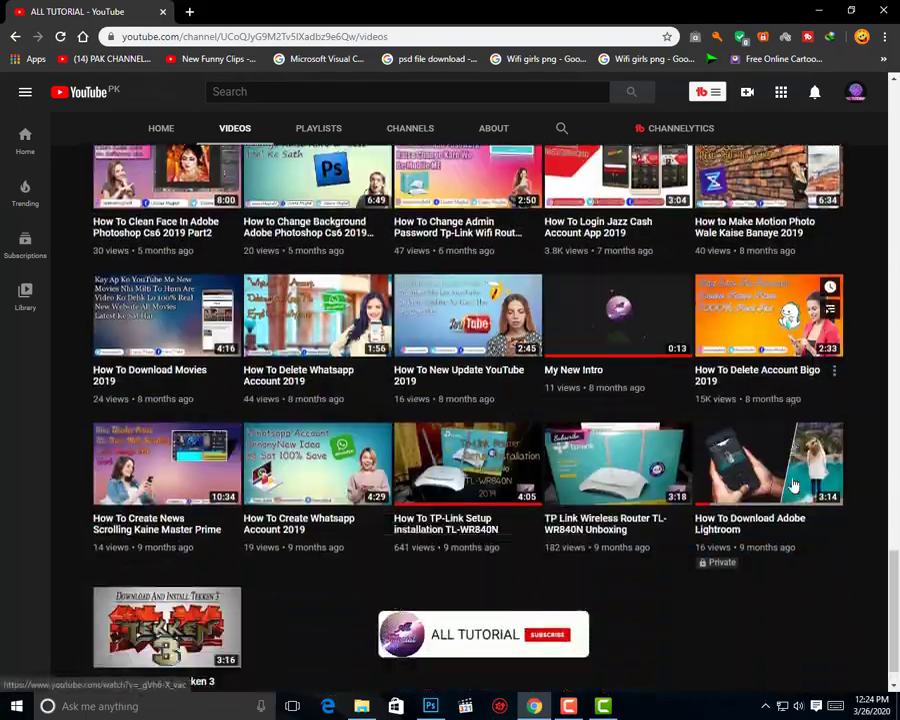
scroll(408, 465, up, 15)
scroll(408, 465, up, 10)
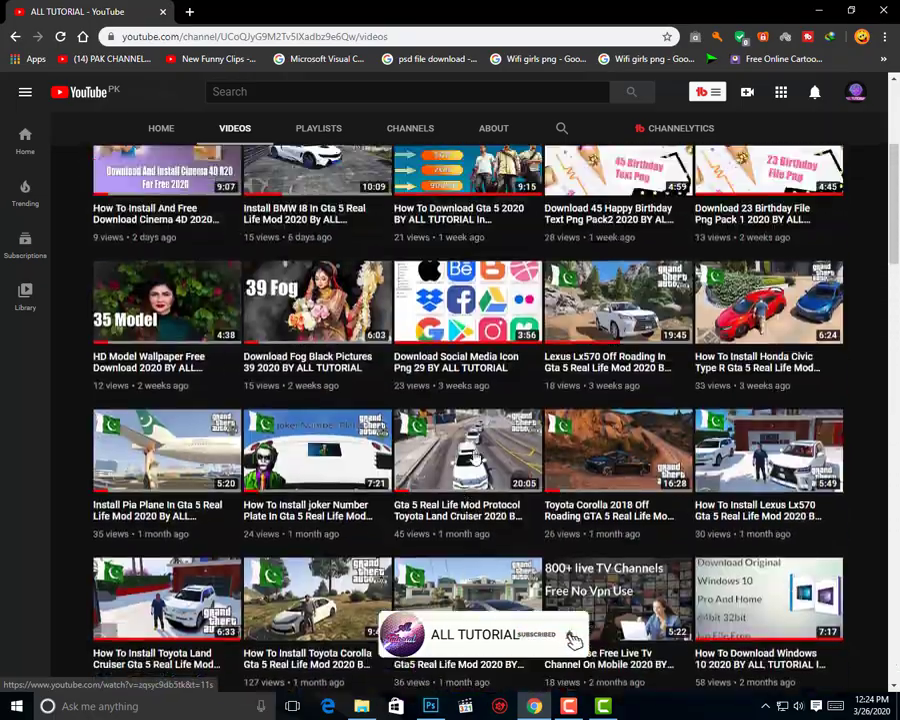
drag(197, 289, 358, 290)
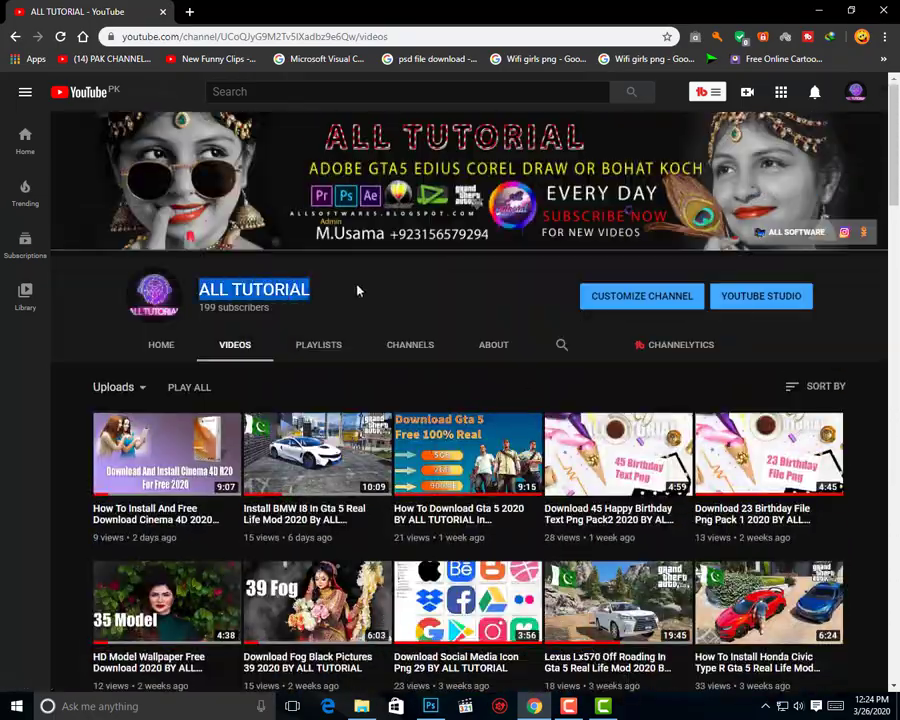
click(428, 311)
scroll(428, 311, down, 2)
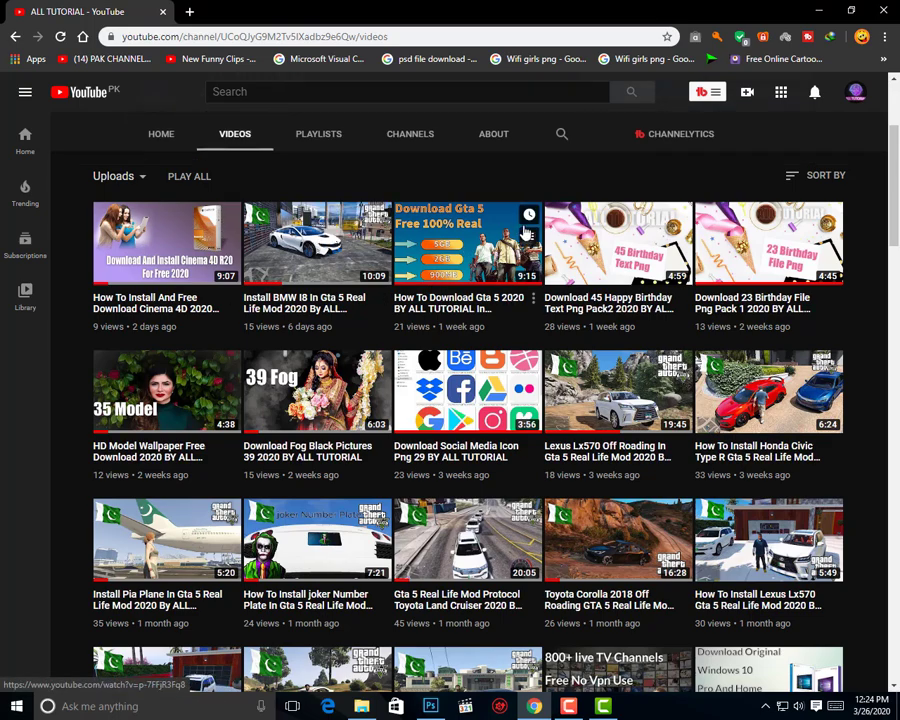
scroll(447, 405, down, 15)
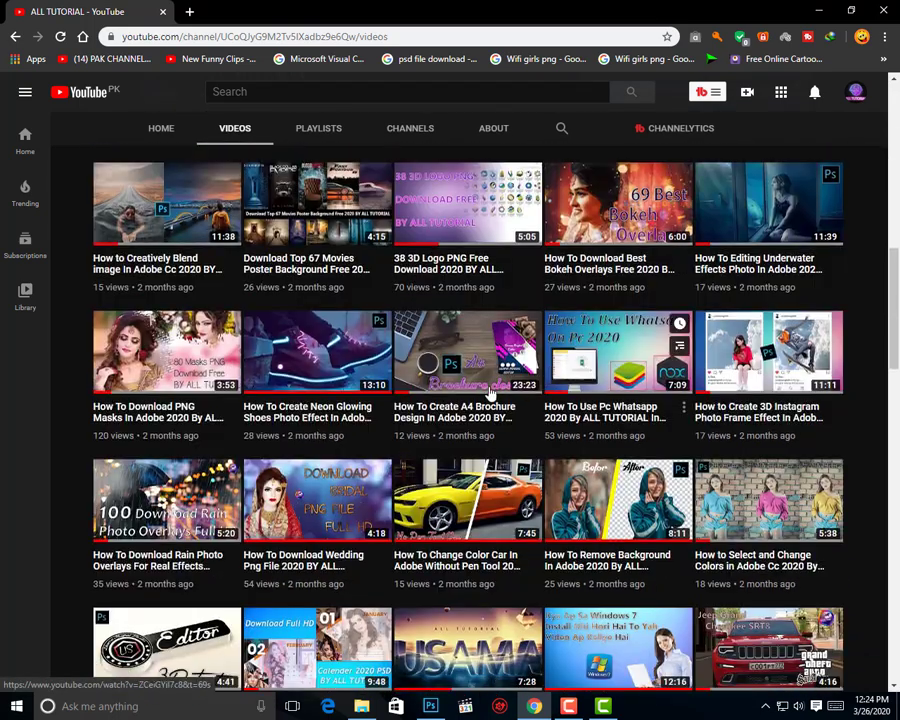
scroll(446, 406, up, 15)
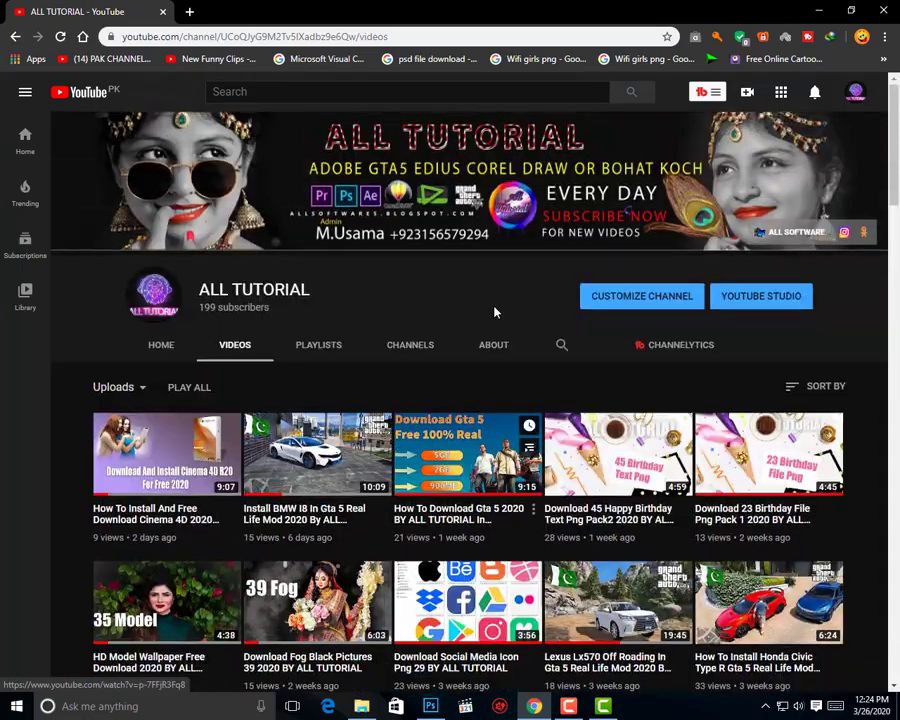
Switch to the desktop and extract the ProShow Producer archive into a folder named ProShow Producer 9.0.3771
click(816, 9)
right_click(497, 158)
click(520, 198)
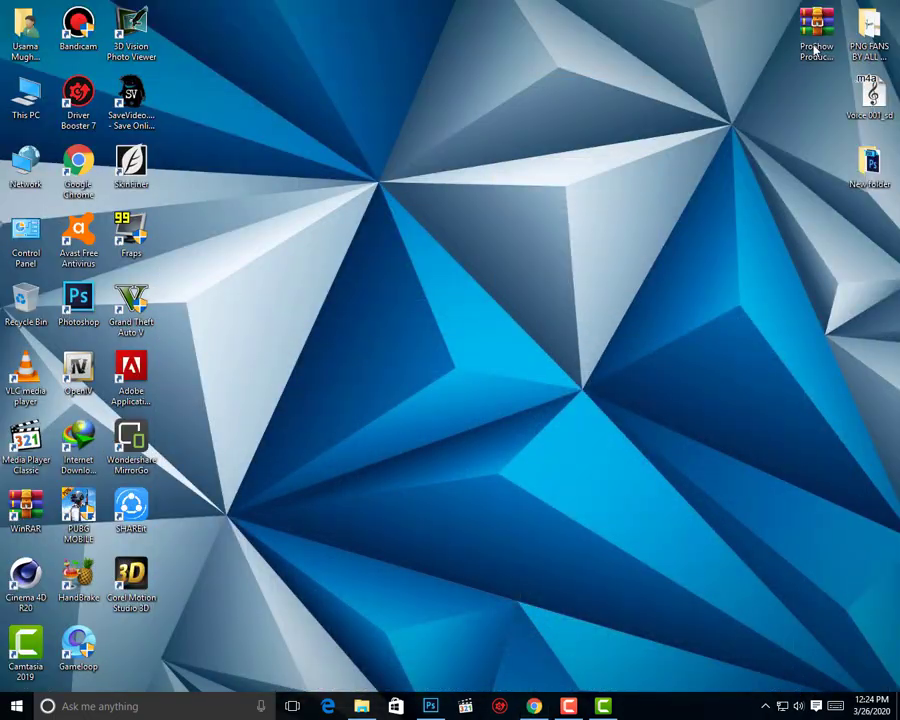
right_click(812, 40)
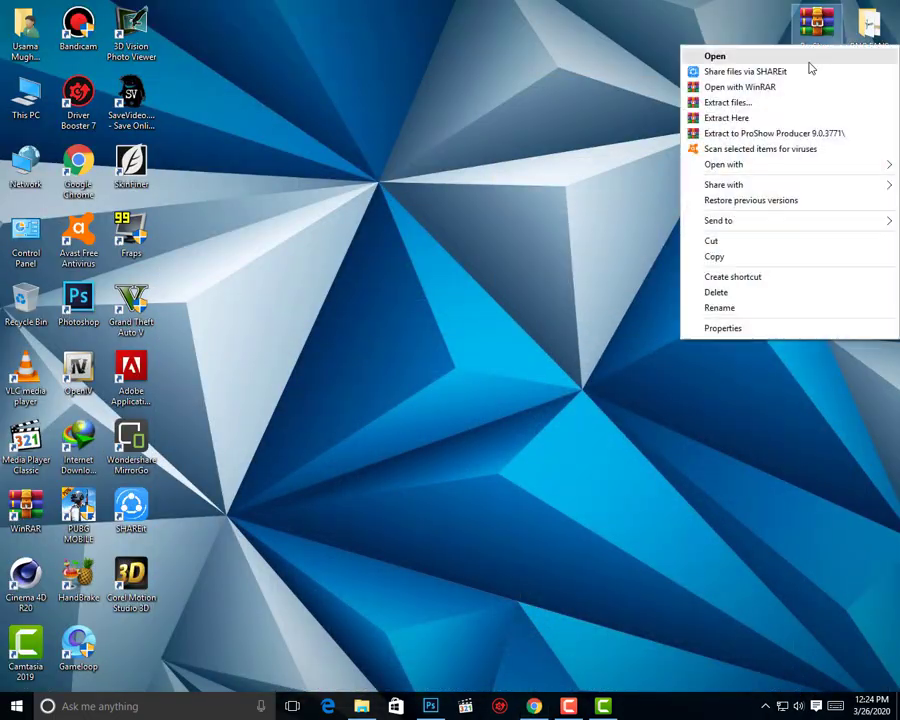
click(733, 137)
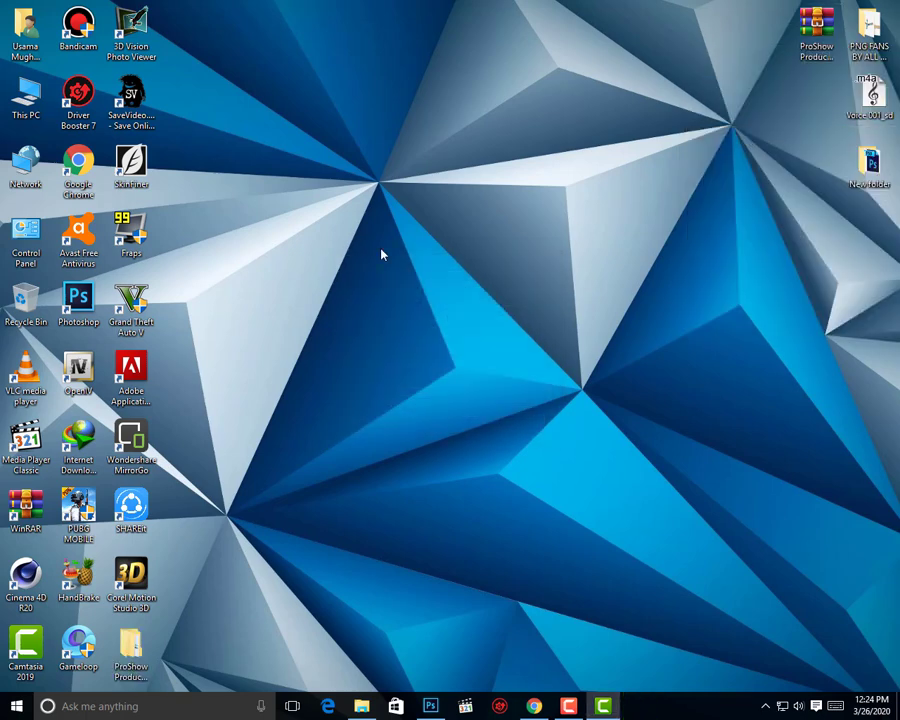
Open the extracted ProShow Producer 9.0.3771 folder and the subfolder of the same name inside it
right_click(381, 255)
click(384, 283)
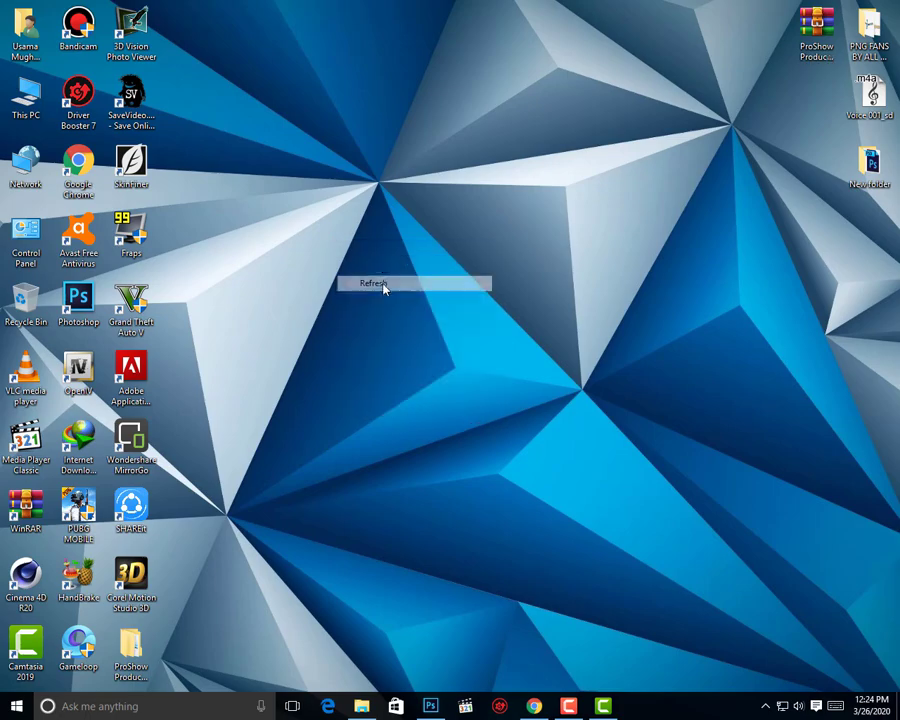
double_click(146, 648)
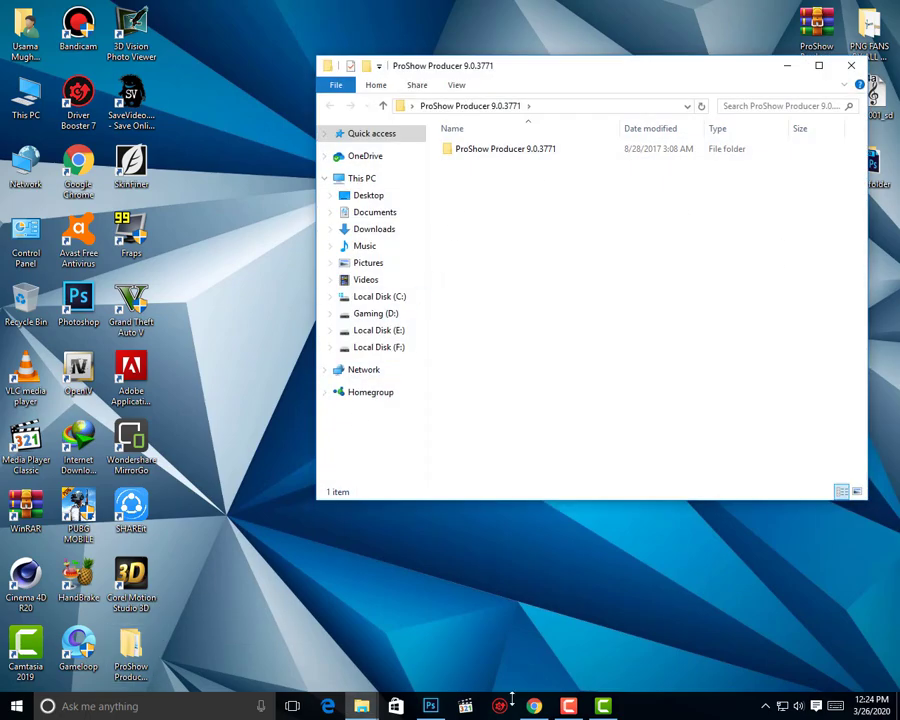
click(535, 706)
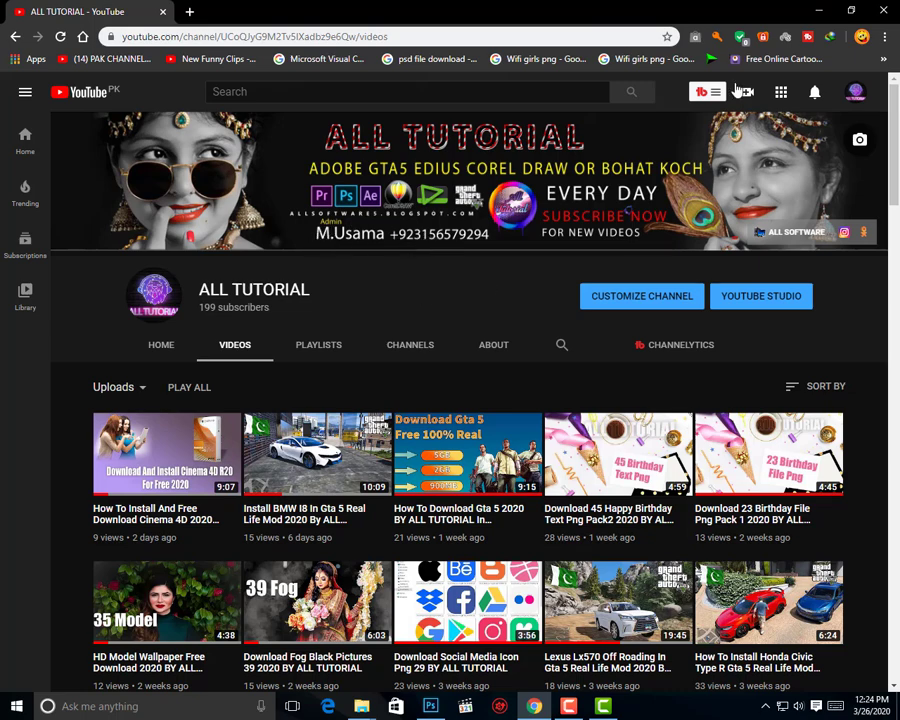
click(818, 10)
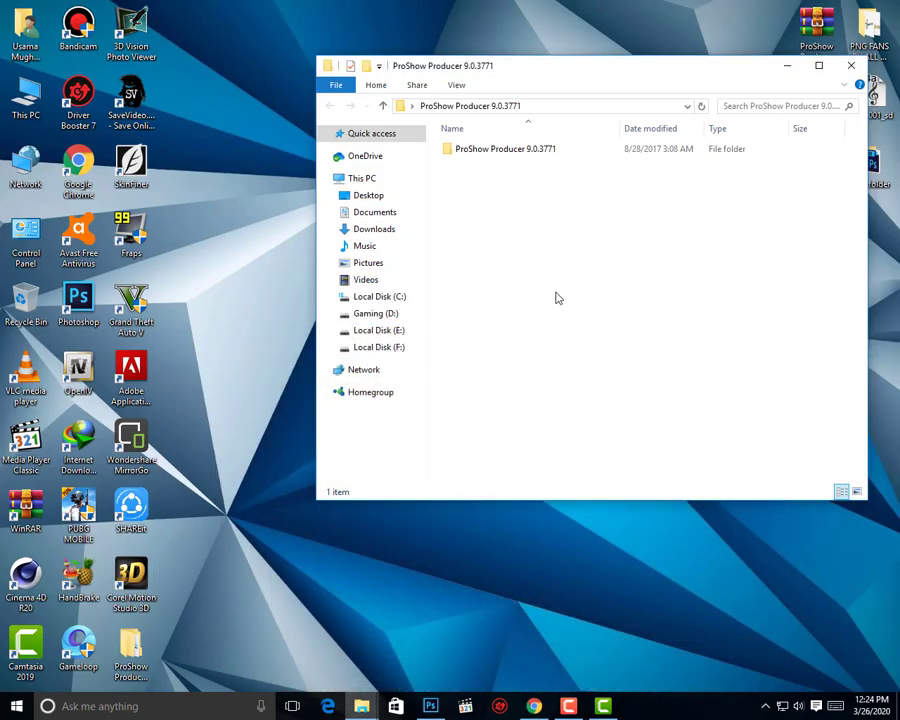
ctrl+scroll(557, 298, up, 5)
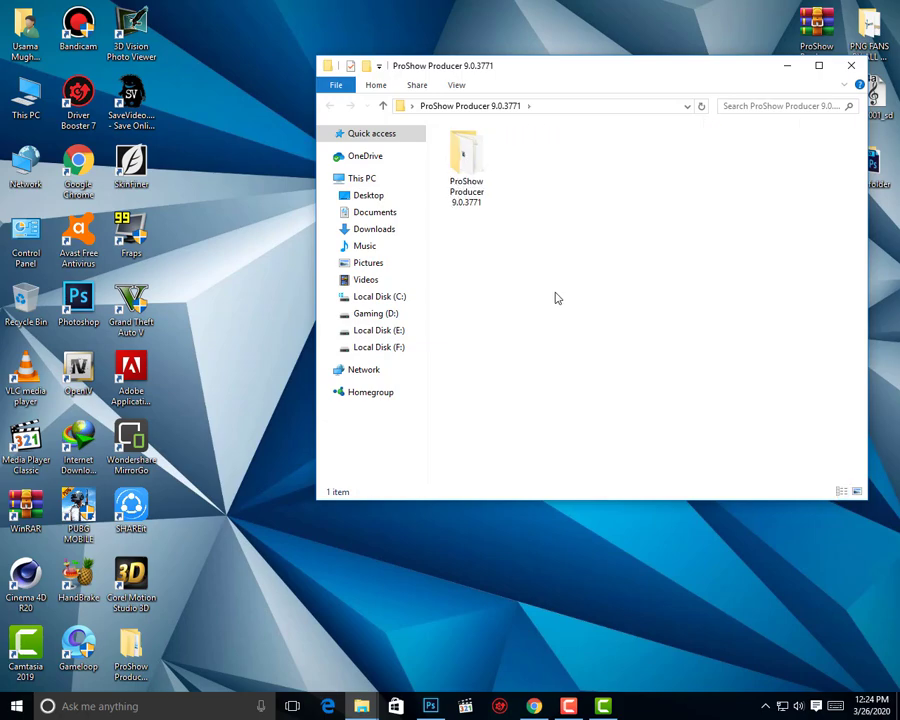
double_click(493, 206)
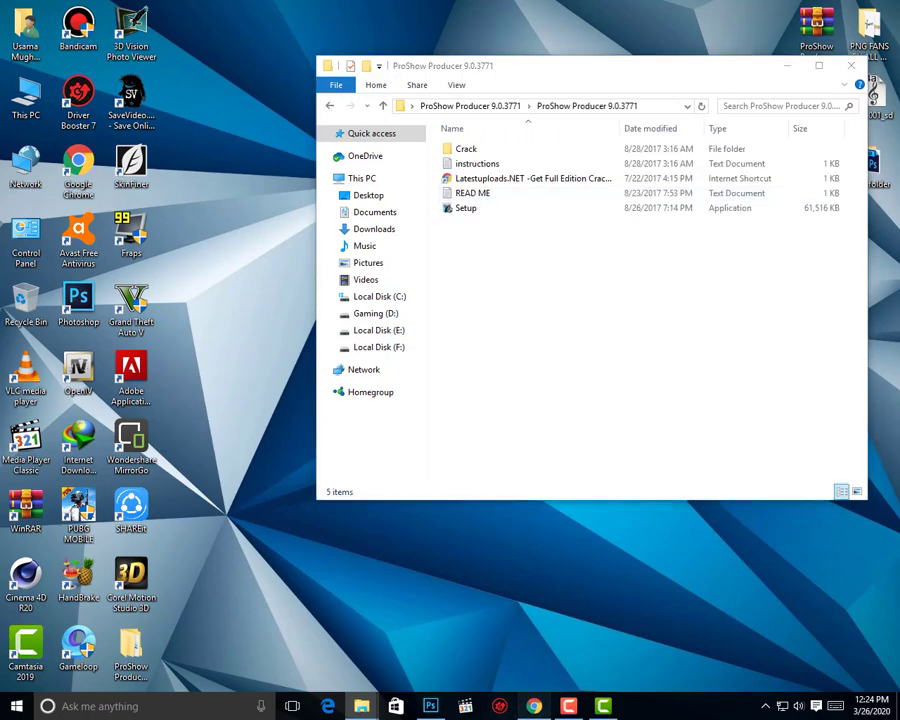
Switch to Chrome and open the Google home page in a new tab
key(alt+Tab)
click(189, 11)
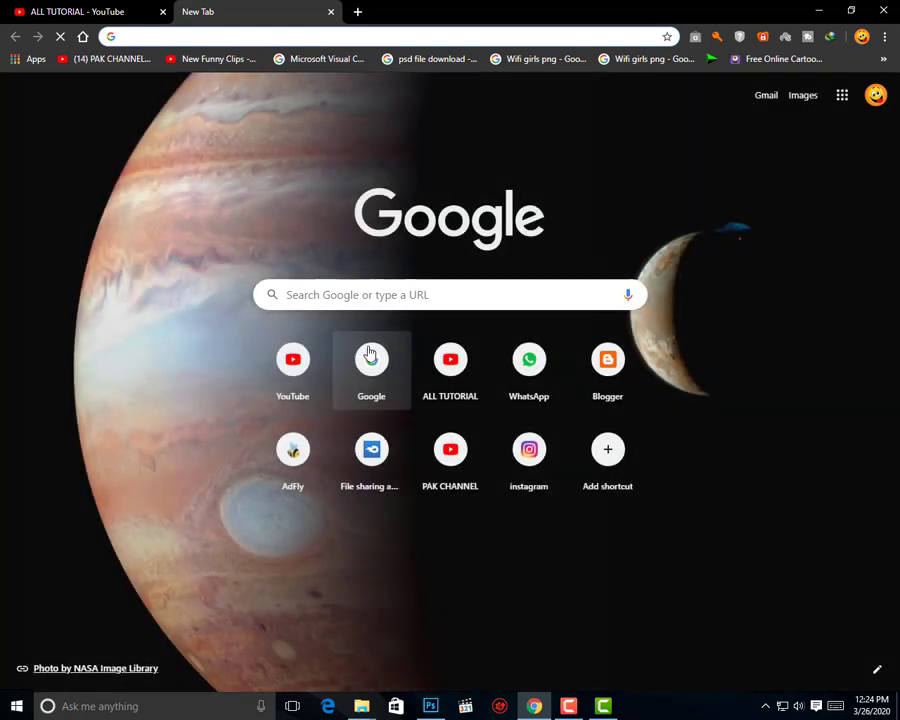
click(368, 358)
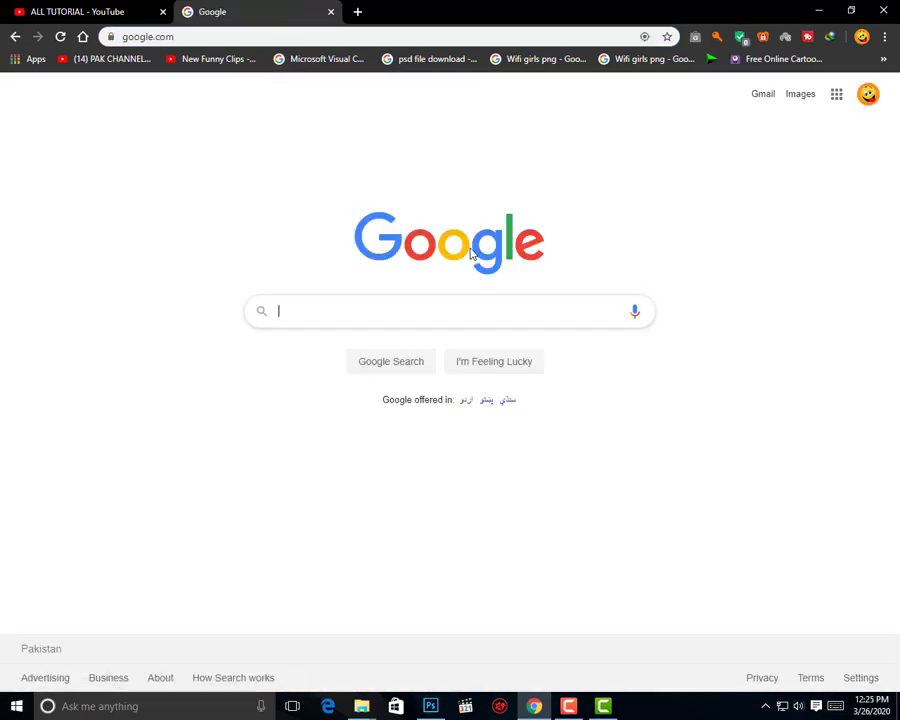
Search Google for "proshow producer 9 free download"
text(ro)
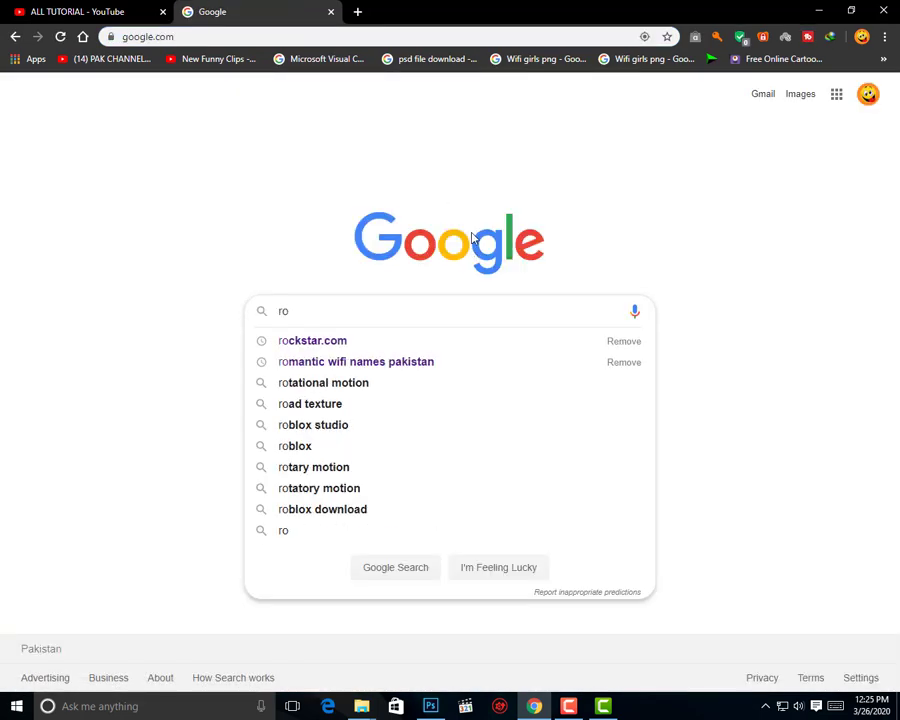
key(BackSpace)
key(BackSpace)
text(P)
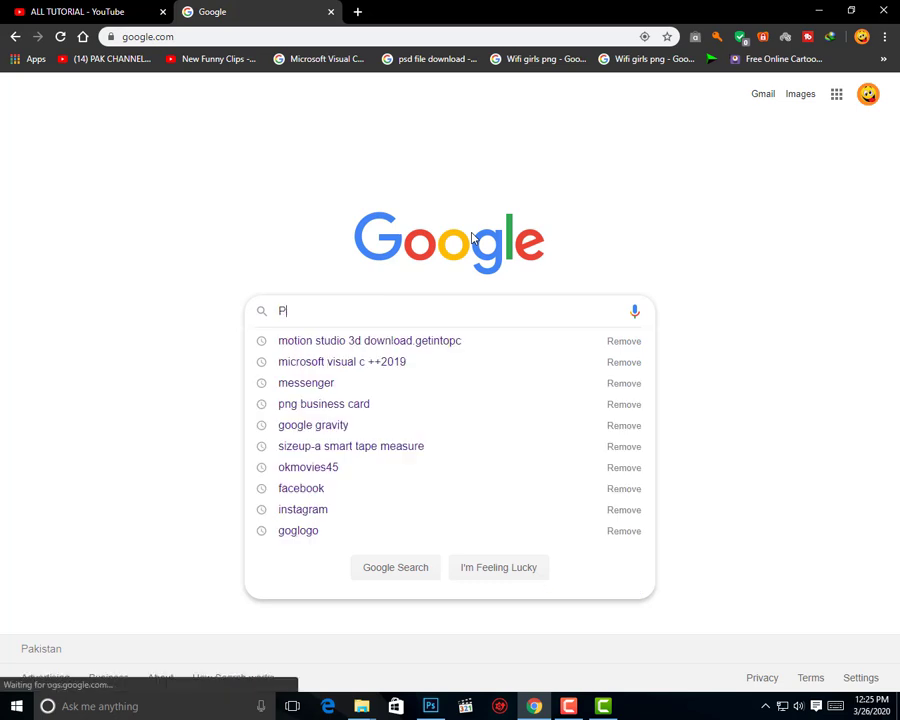
text(ro S)
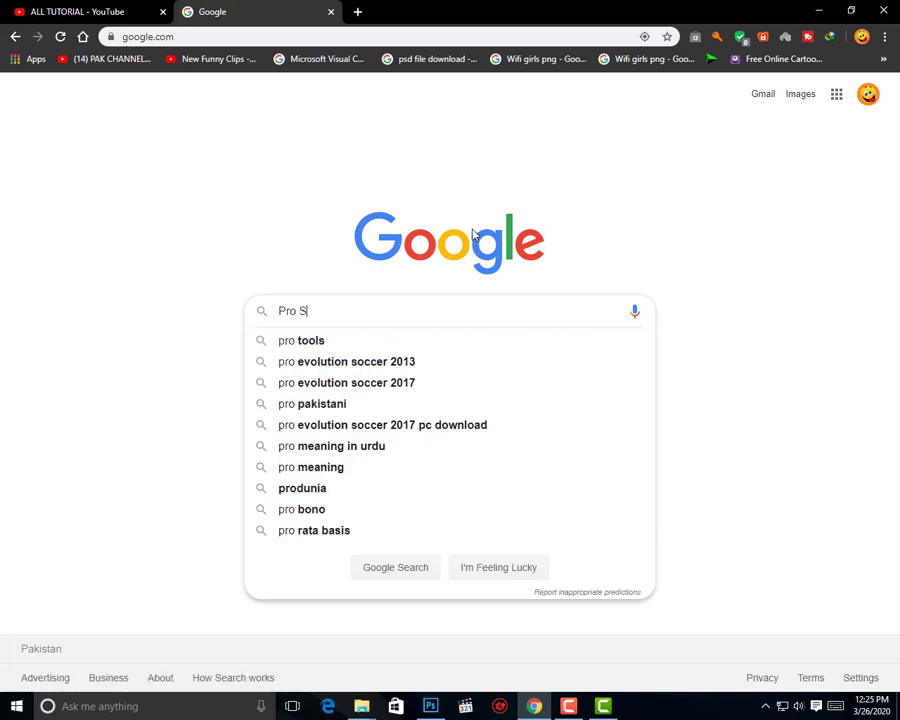
text(how)
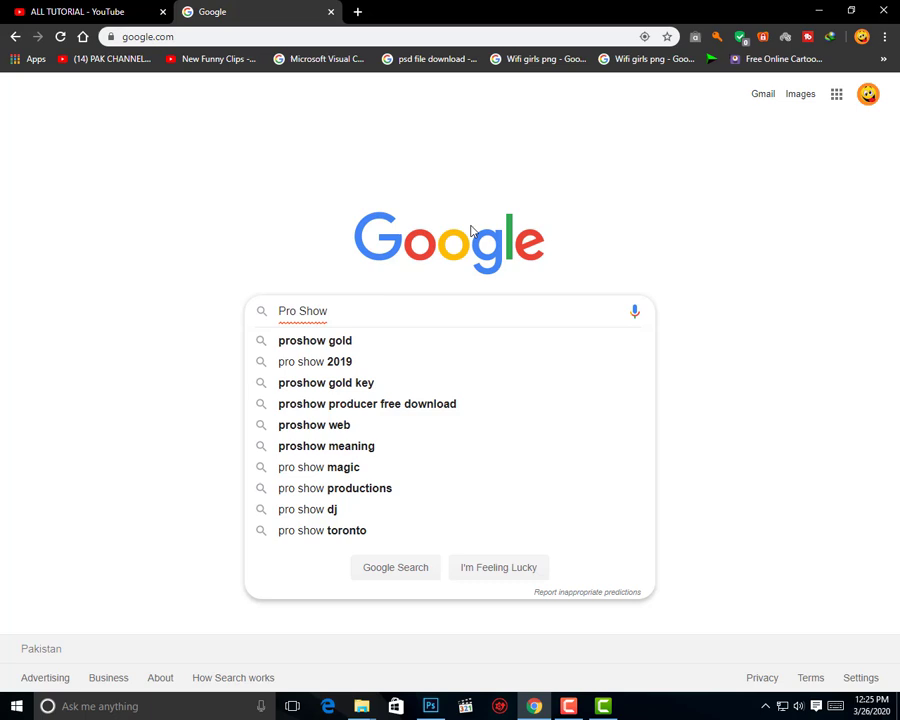
key(Down)
key(Down)
key(Down)
key(Down)
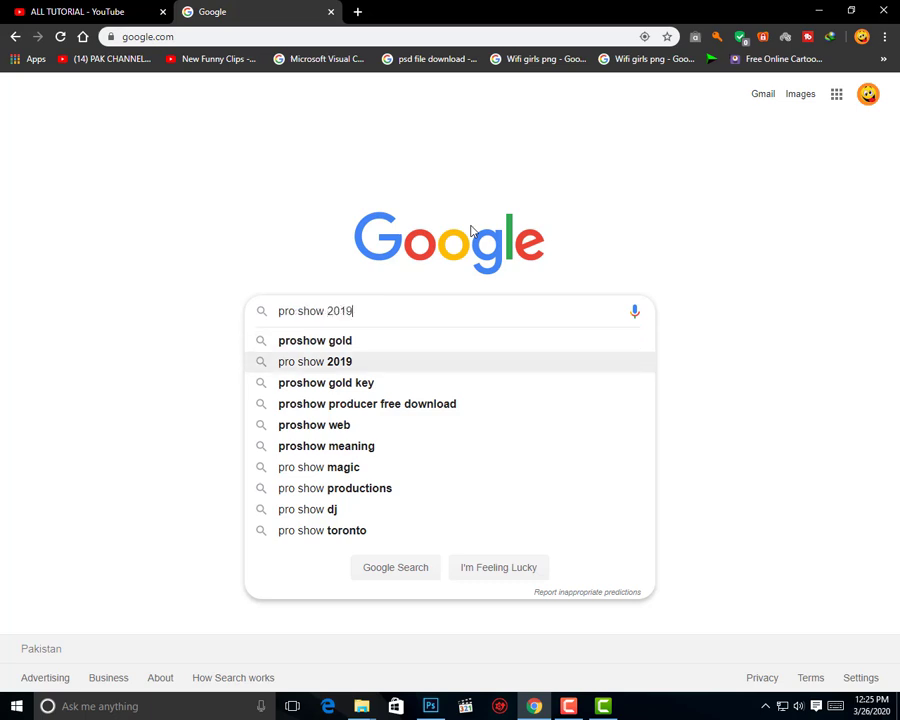
text(7)
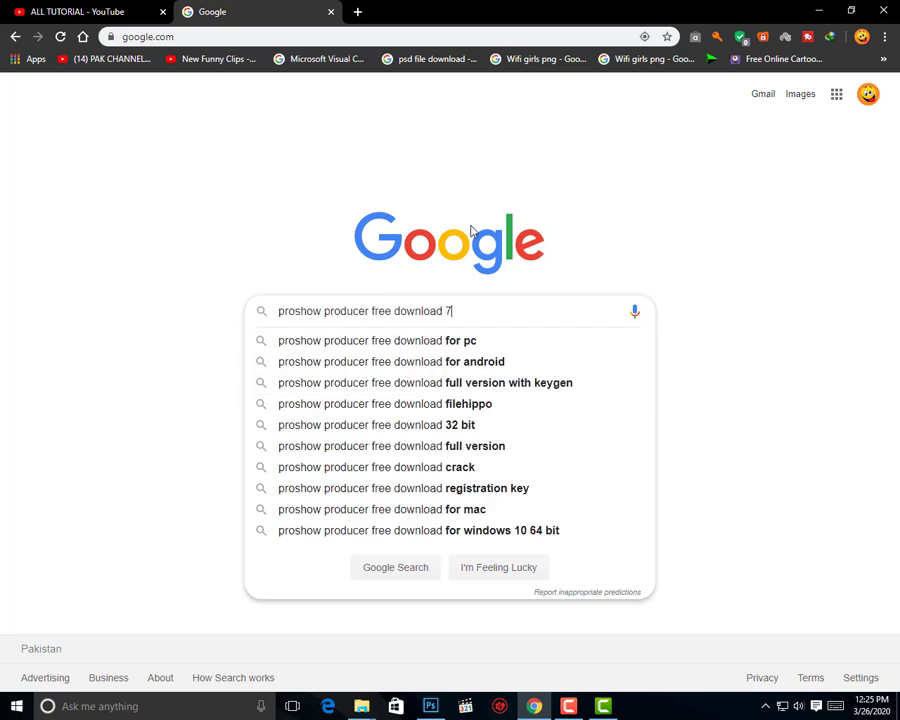
key(BackSpace)
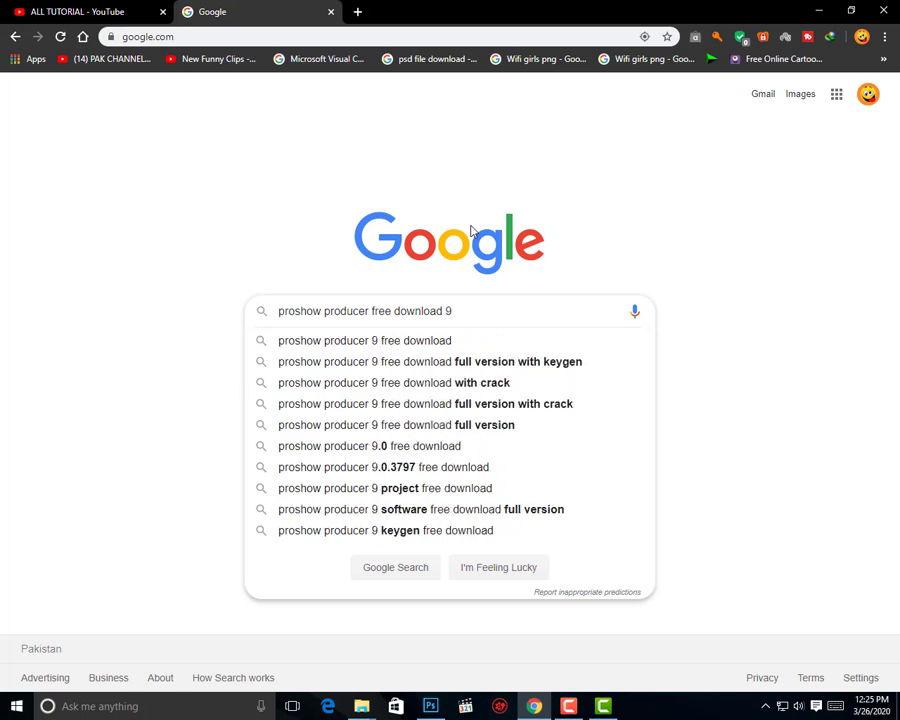
key(Down)
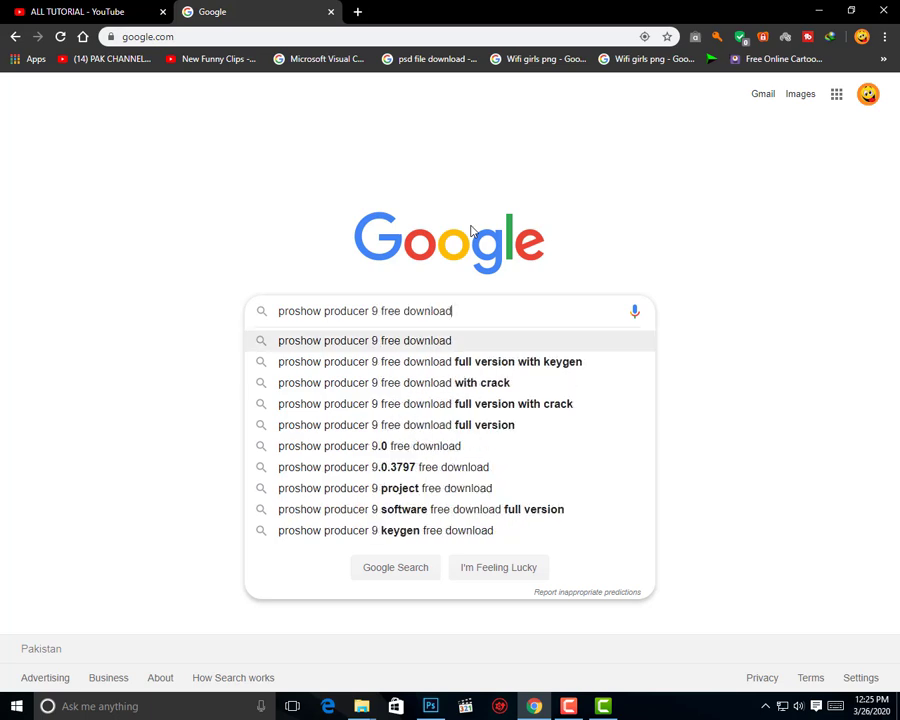
key(Return)
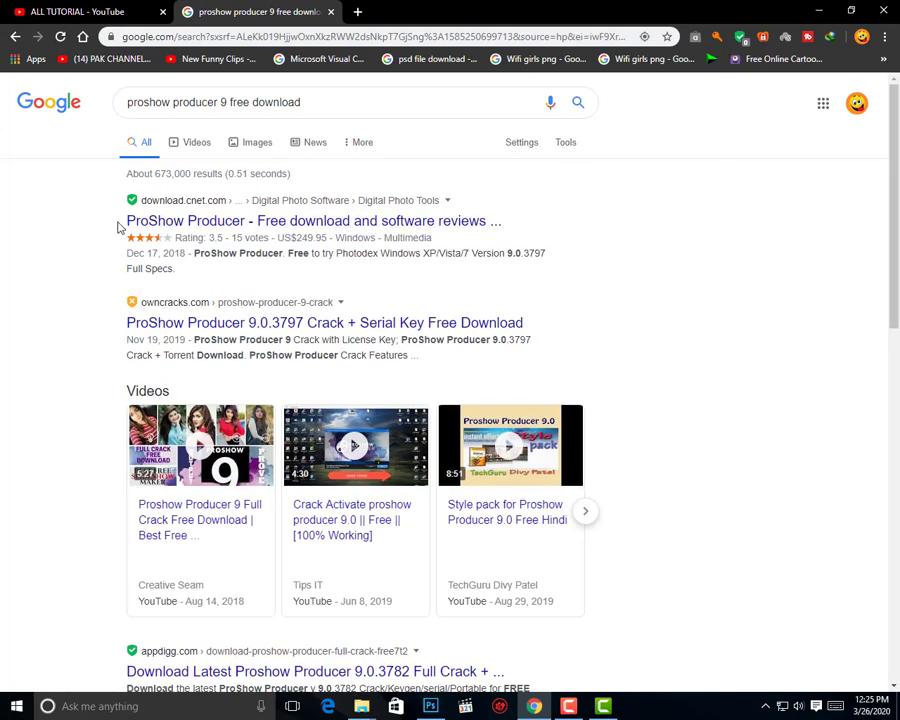
Open the download.cnet.com result for ProShow Producer in a new tab and switch to that tab
right_click(187, 222)
click(240, 233)
scroll(659, 193, down, 3)
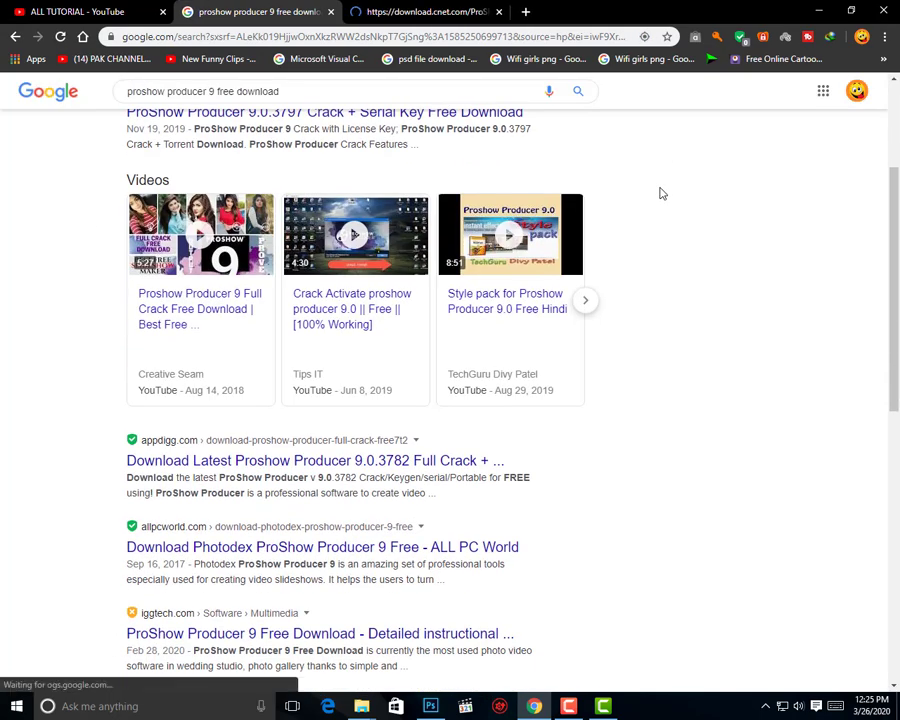
click(402, 8)
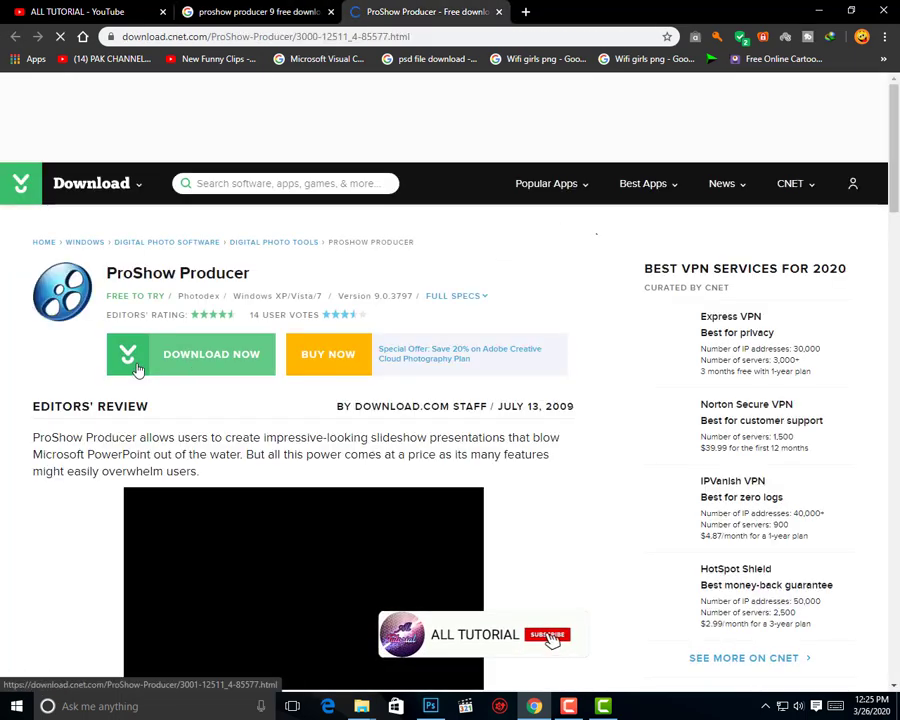
click(197, 362)
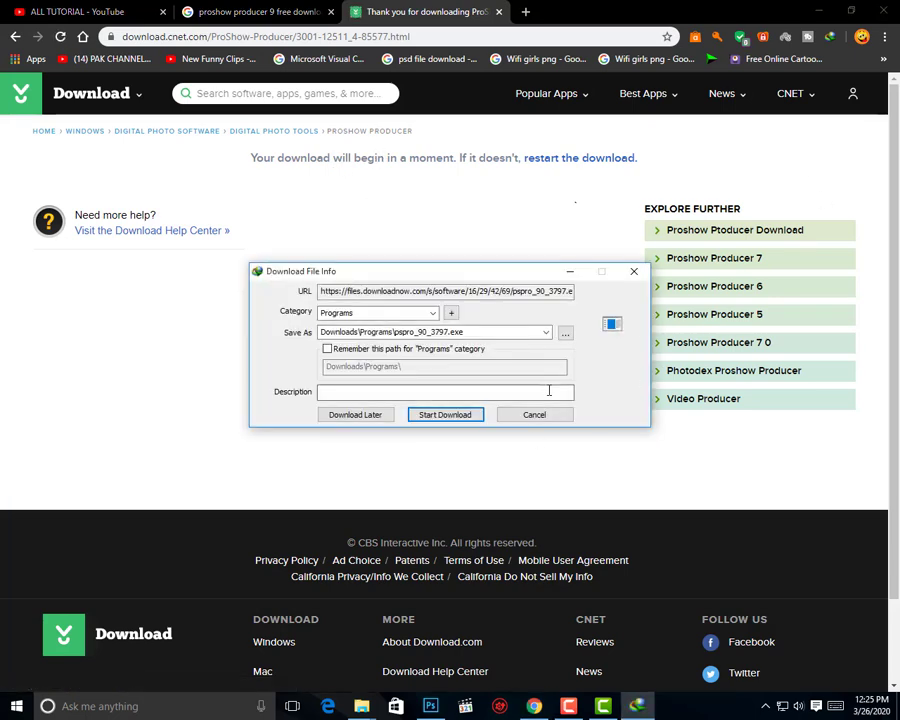
click(445, 414)
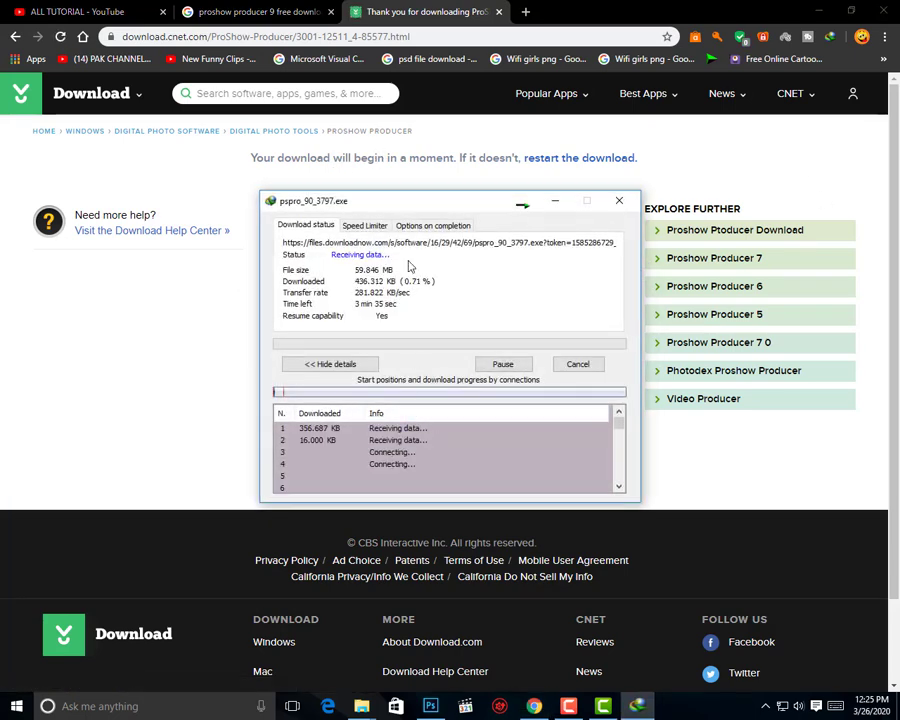
click(576, 366)
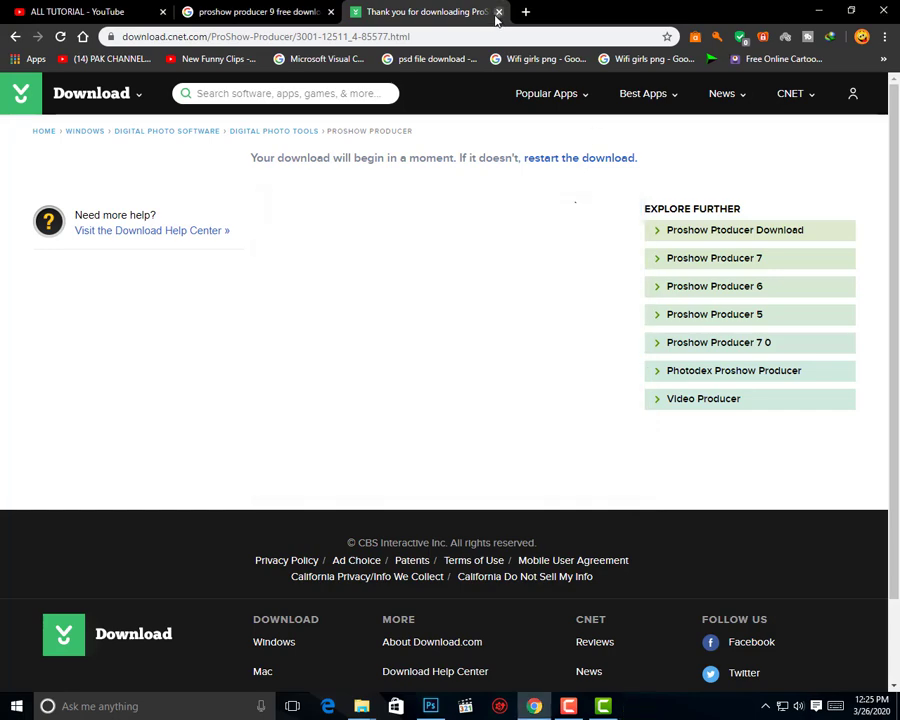
Close the download page, return to the extracted ProShow Producer 9.0.3771 folder and launch its Setup application
click(498, 12)
click(818, 10)
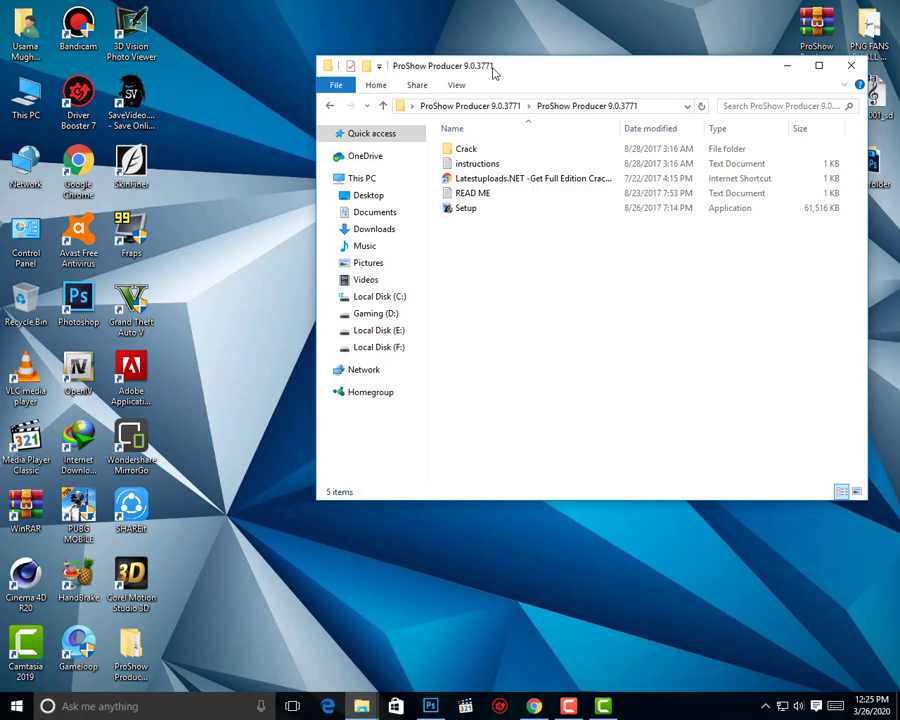
scroll(580, 315, up, 4)
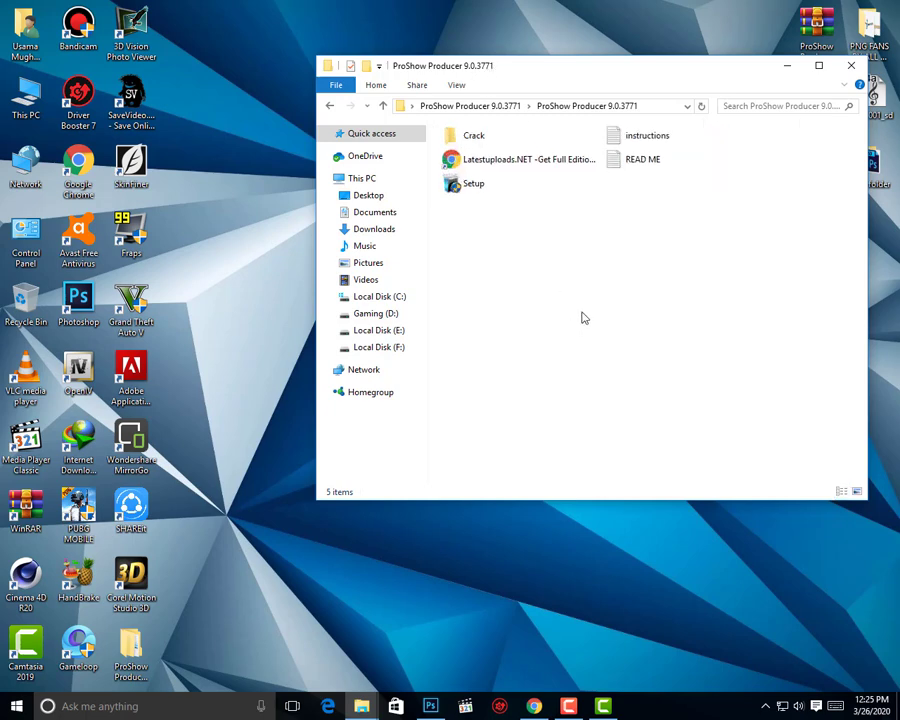
right_click(700, 160)
click(724, 167)
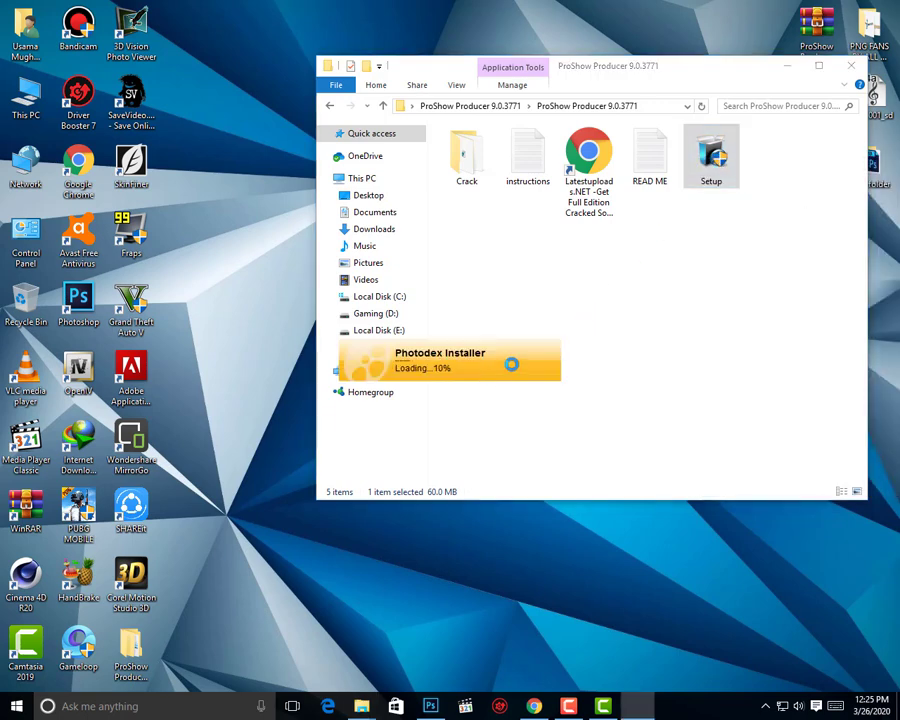
click(788, 67)
right_click(492, 157)
right_click(560, 182)
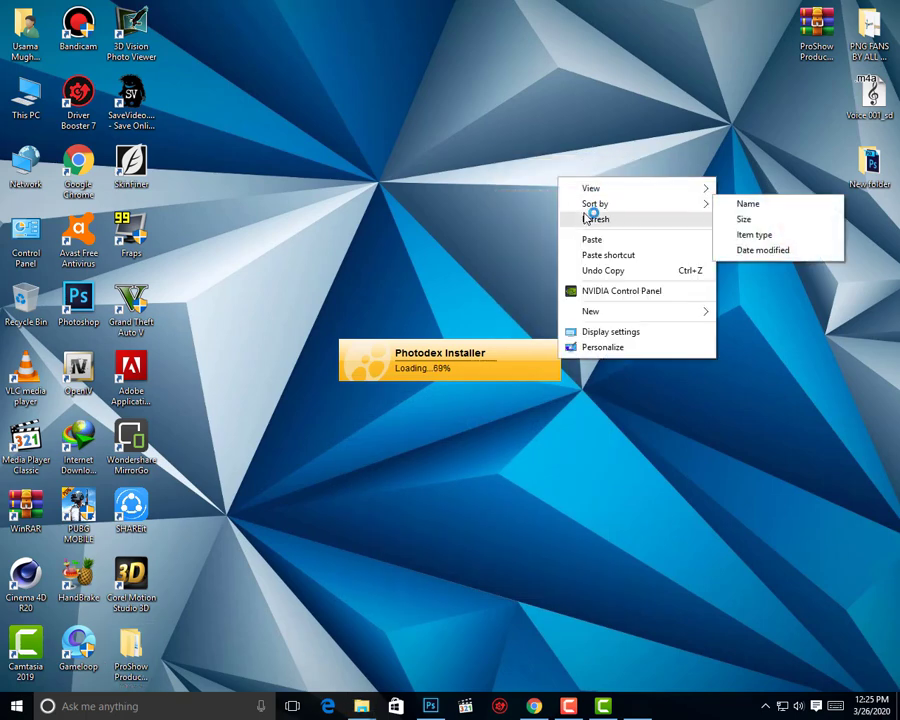
click(590, 218)
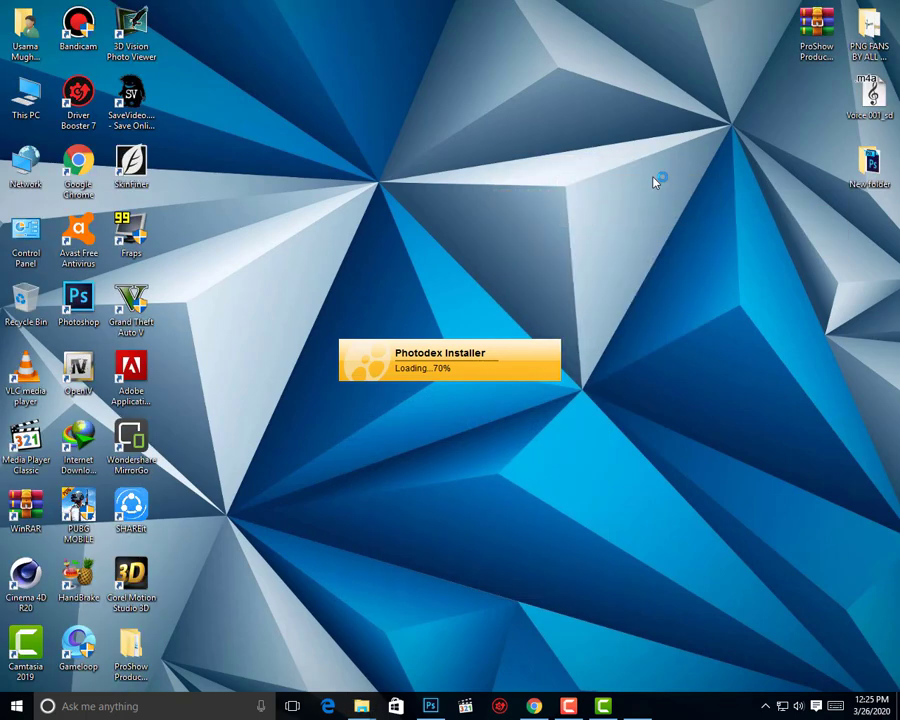
right_click(624, 284)
click(652, 316)
right_click(292, 478)
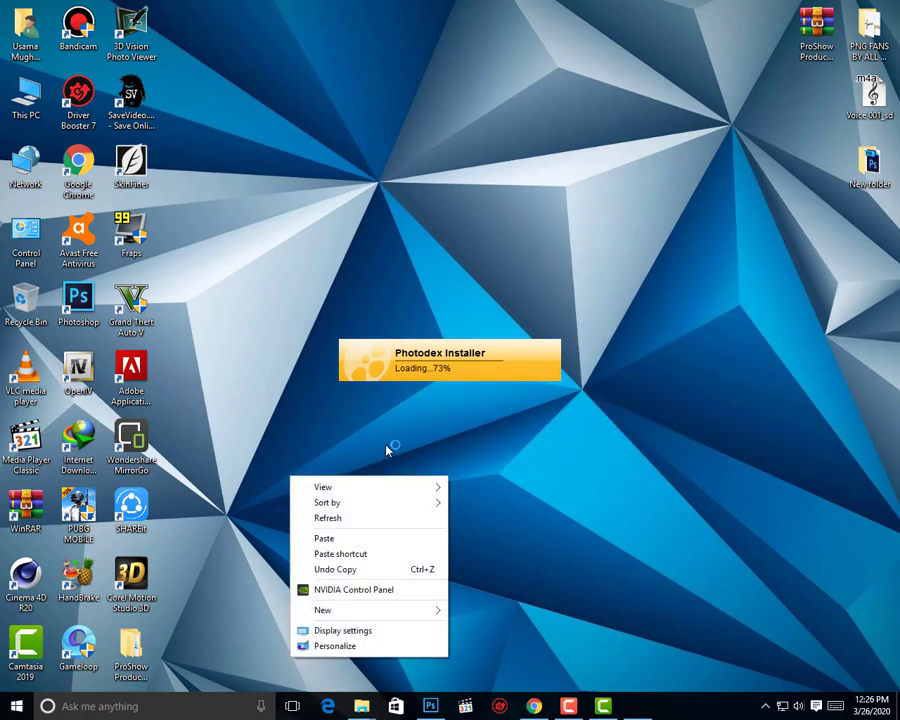
click(330, 518)
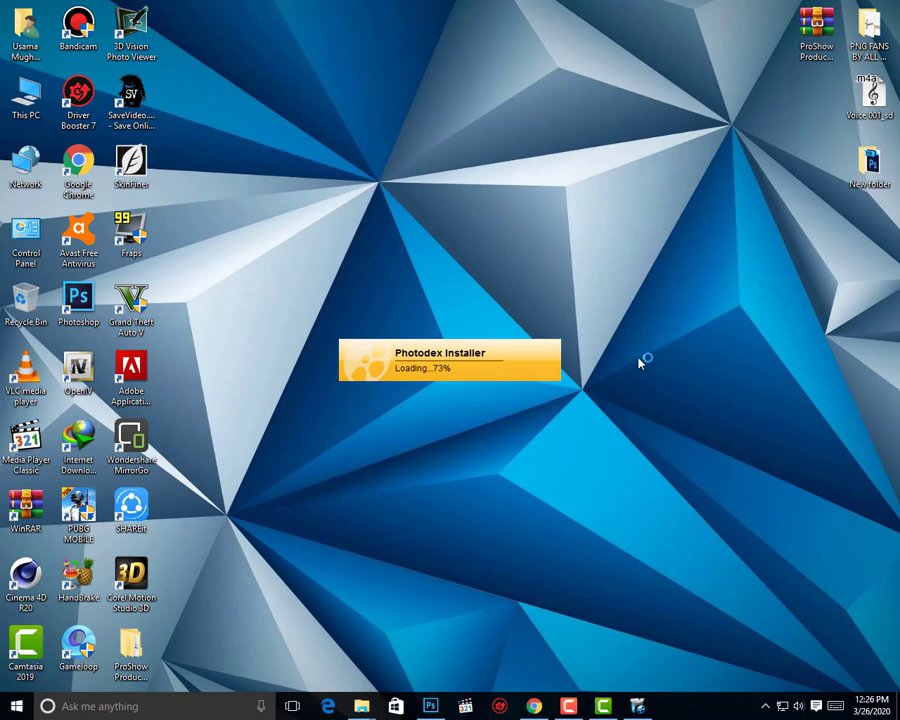
right_click(586, 397)
click(609, 432)
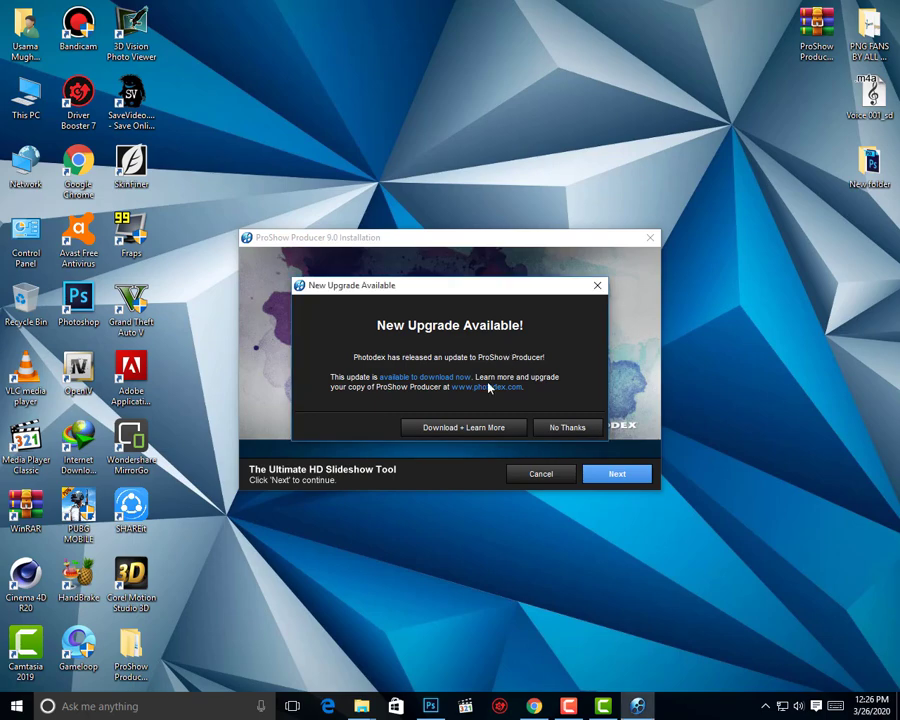
Decline the offered ProShow Producer upgrade and proceed past the installer's welcome page
click(550, 432)
click(566, 427)
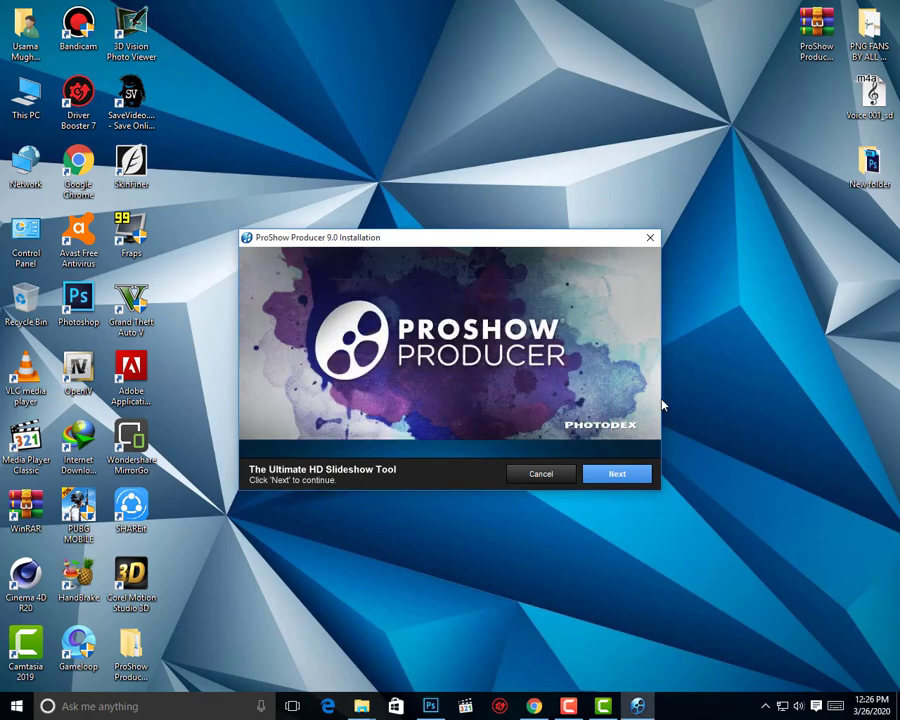
click(620, 476)
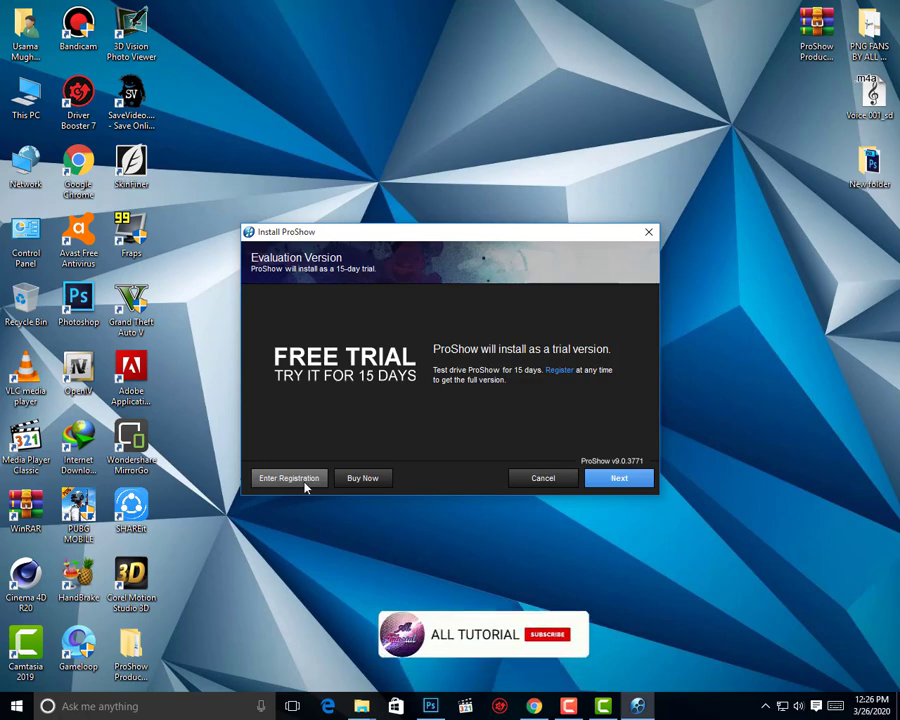
Examine the contents of the Crack subfolder in the extracted ProShow Producer 9.0.3771 folder and close the folder window
double_click(130, 648)
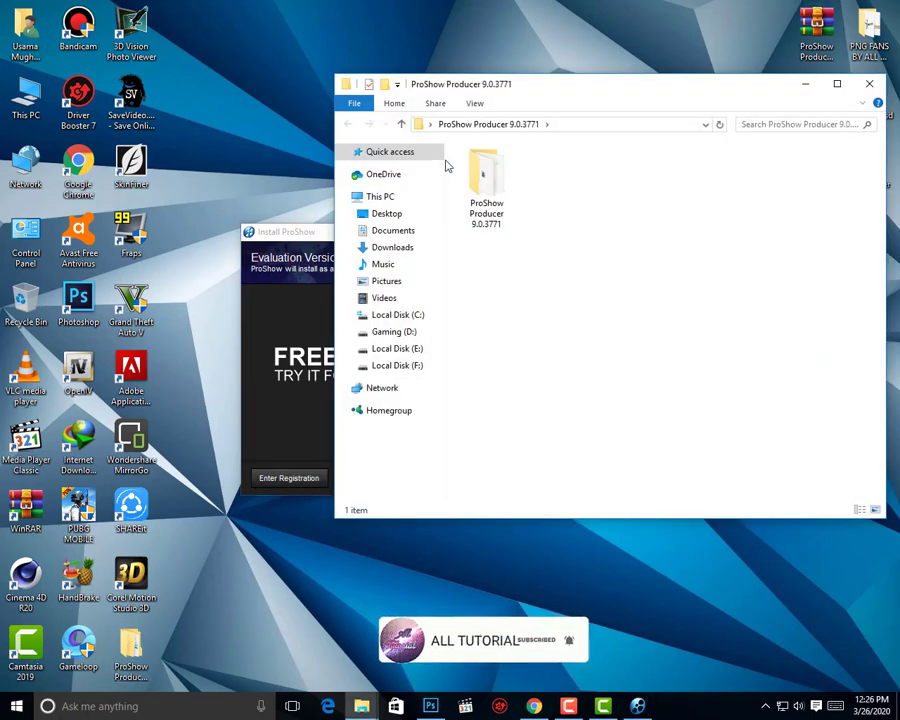
click(438, 172)
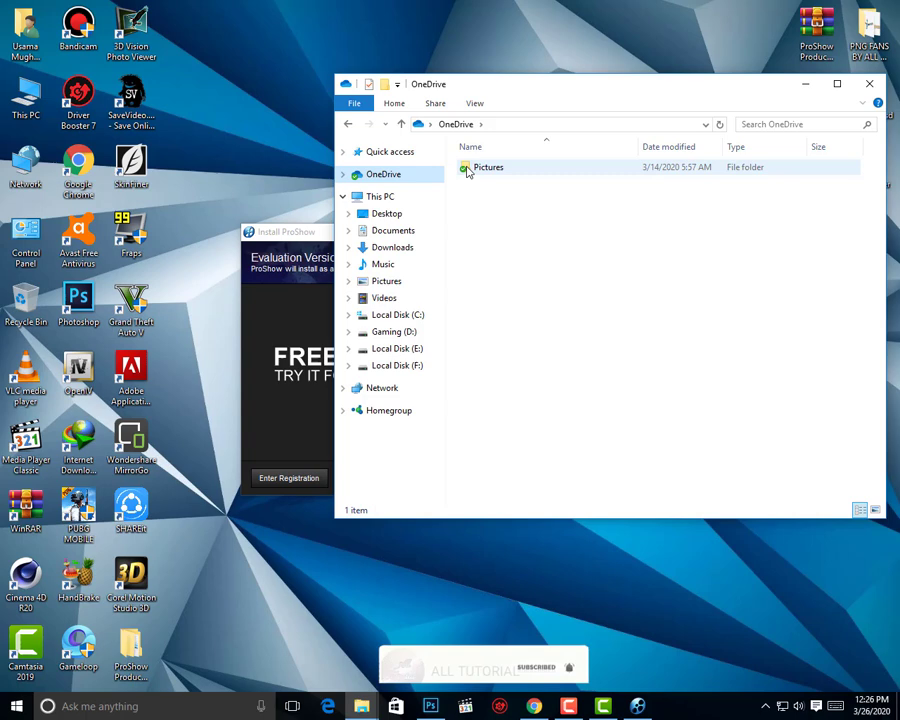
click(345, 124)
double_click(484, 175)
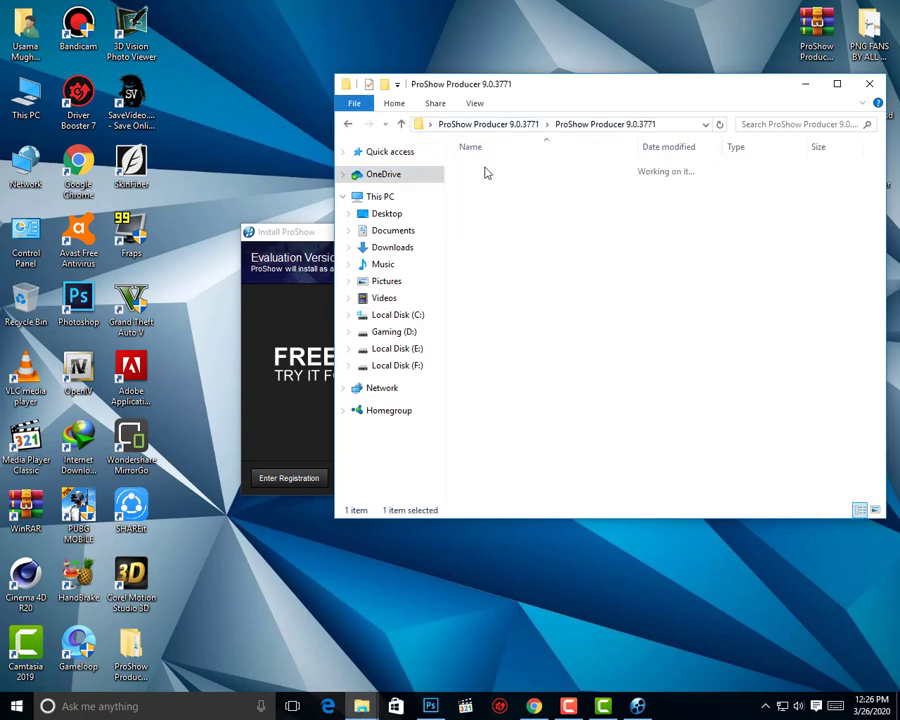
double_click(483, 170)
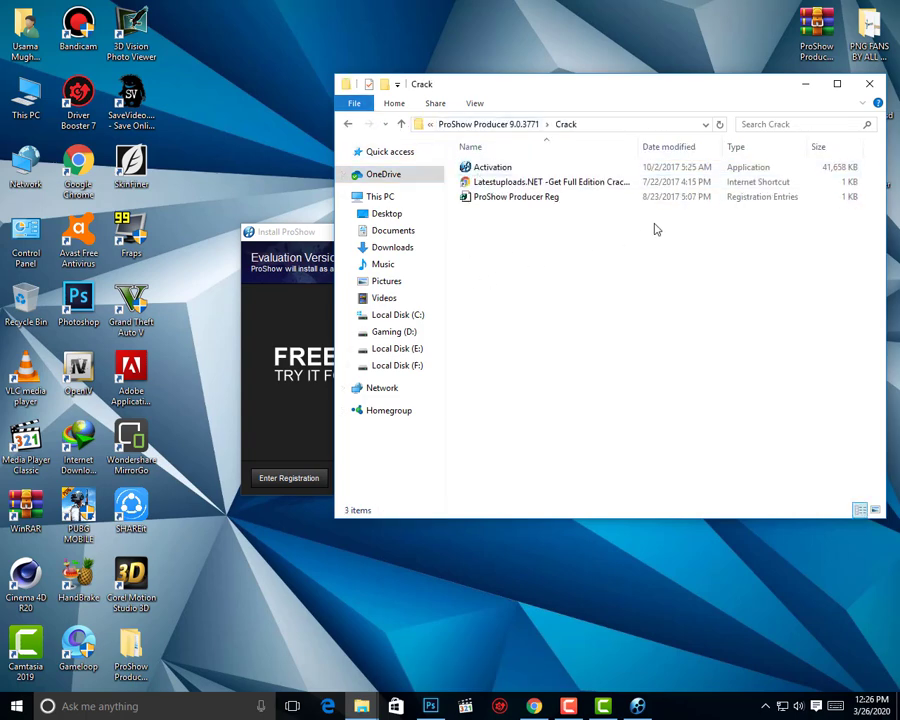
click(869, 83)
Accept the trial version and license agreement, keep the default destination folder and shortcuts, and start the ProShow Producer installation
click(612, 477)
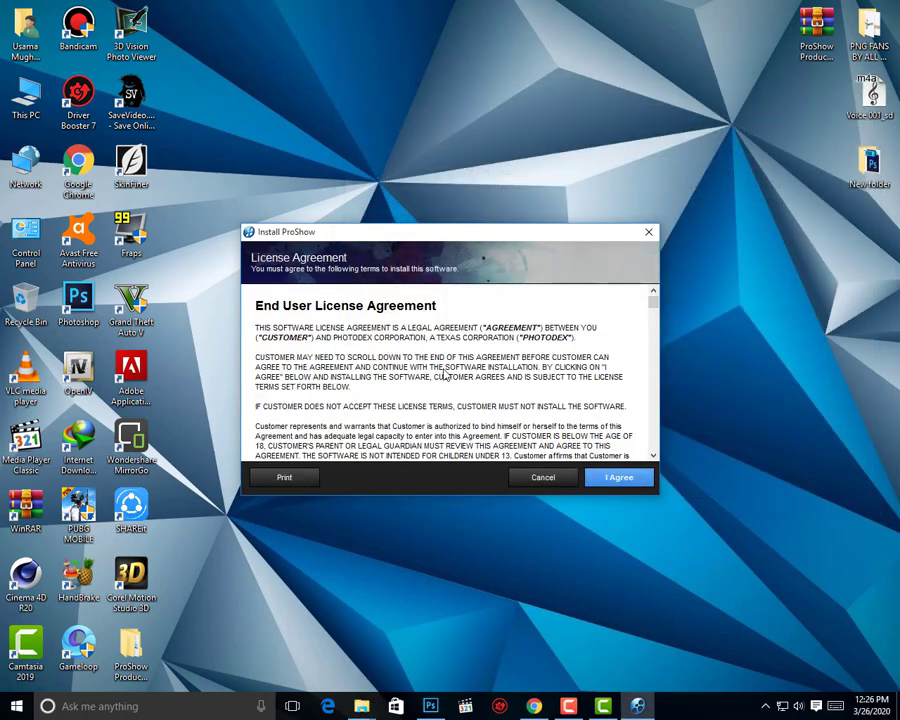
click(618, 477)
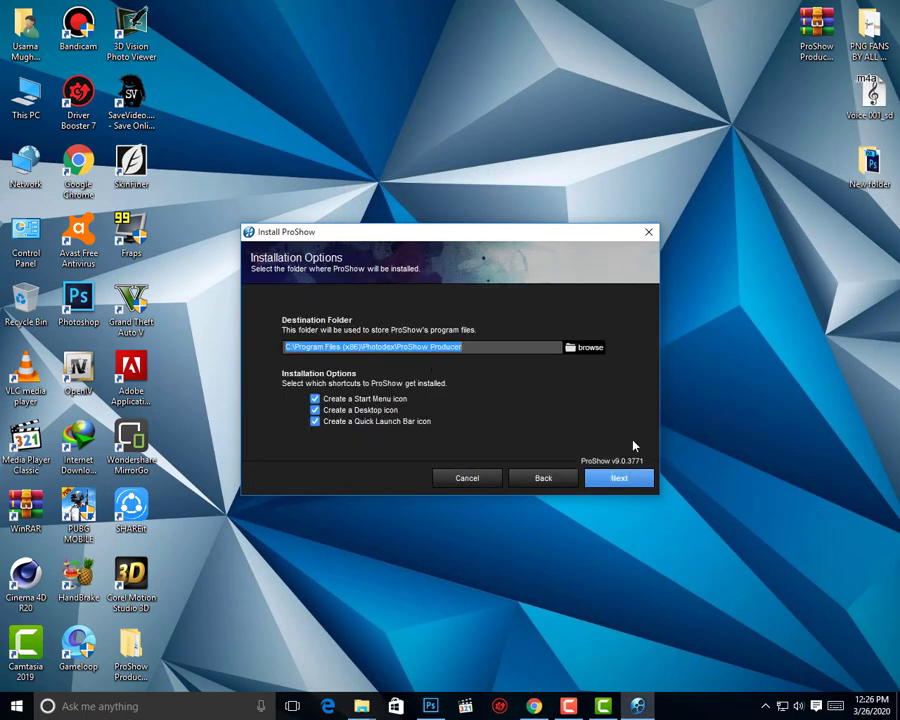
click(627, 478)
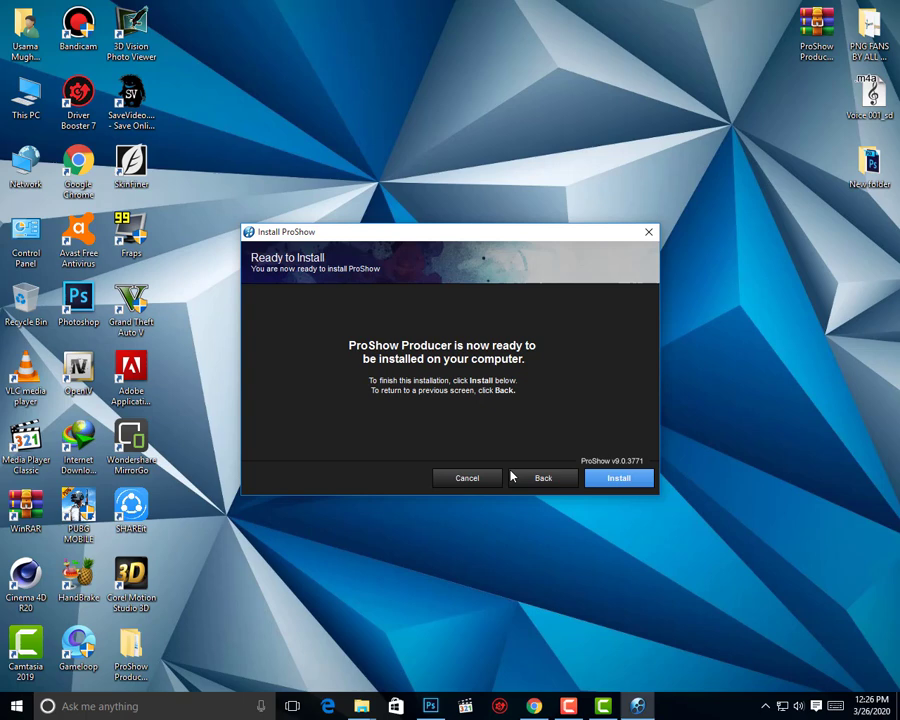
click(600, 477)
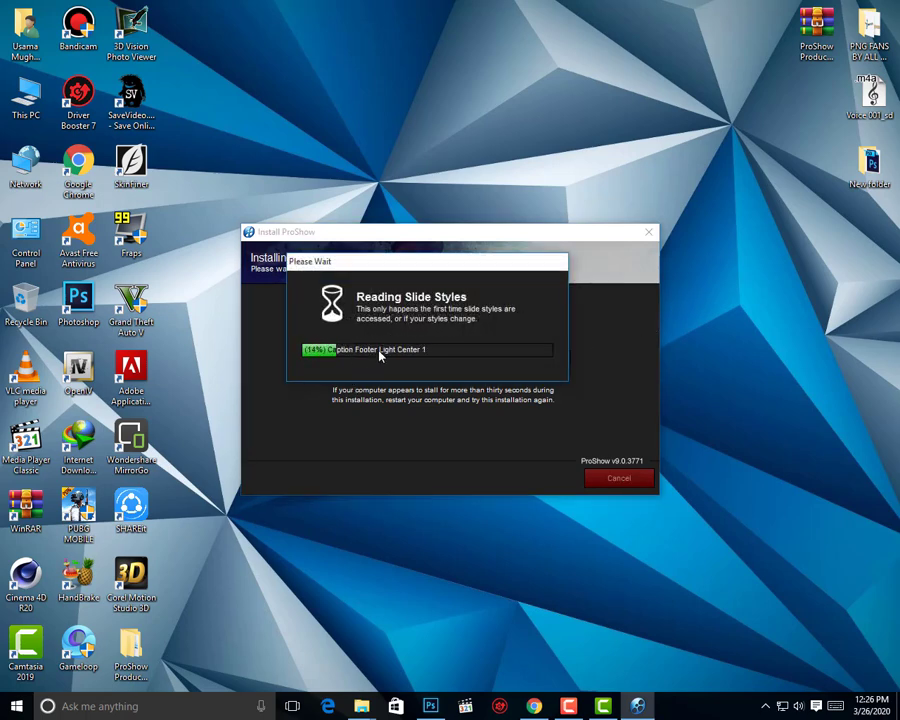
right_click(353, 631)
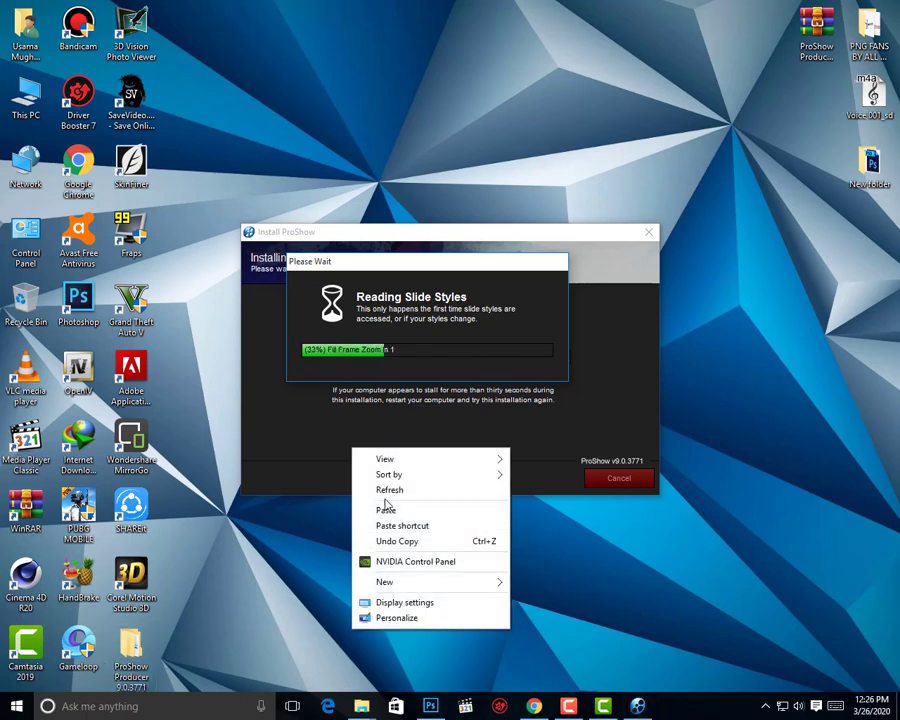
click(388, 491)
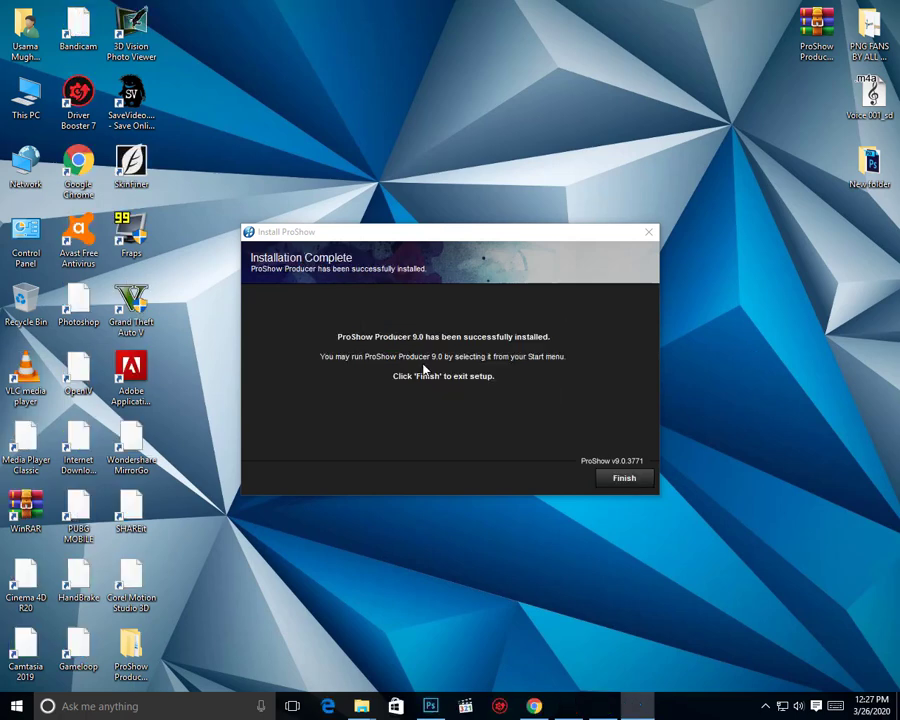
Finish the ProShow Producer setup and decline restarting the computer
click(624, 478)
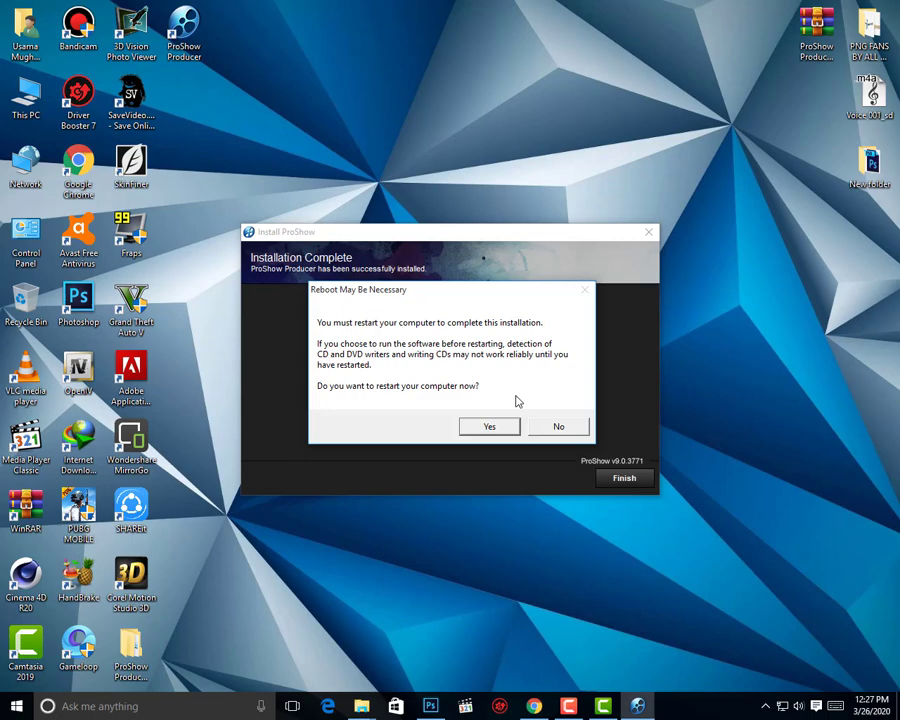
click(566, 427)
right_click(437, 408)
click(474, 449)
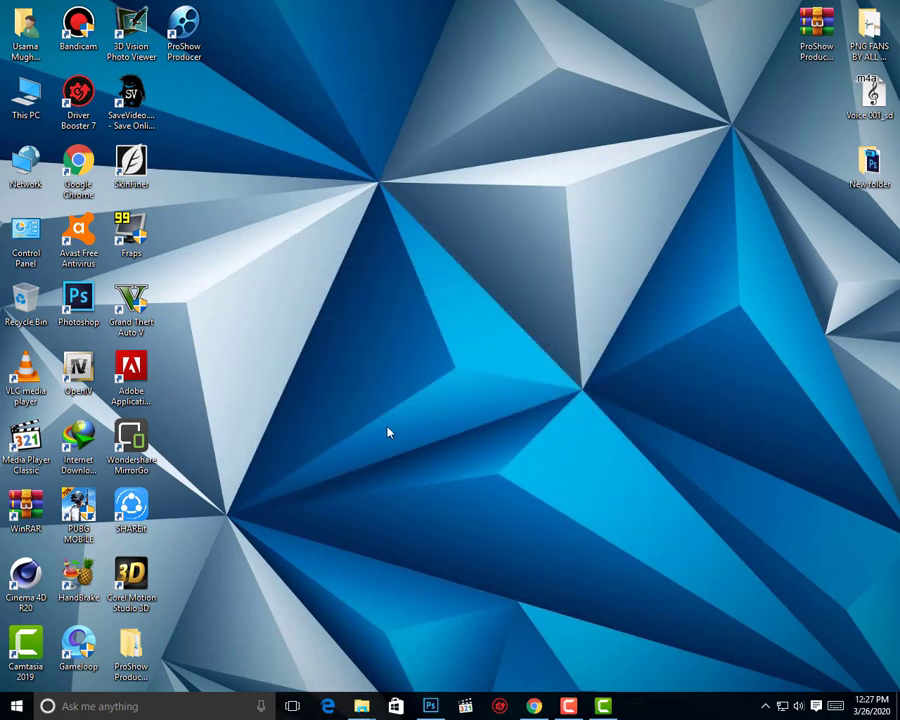
Launch ProShow Producer from its desktop shortcut and continue with the trial
right_click(189, 50)
click(297, 58)
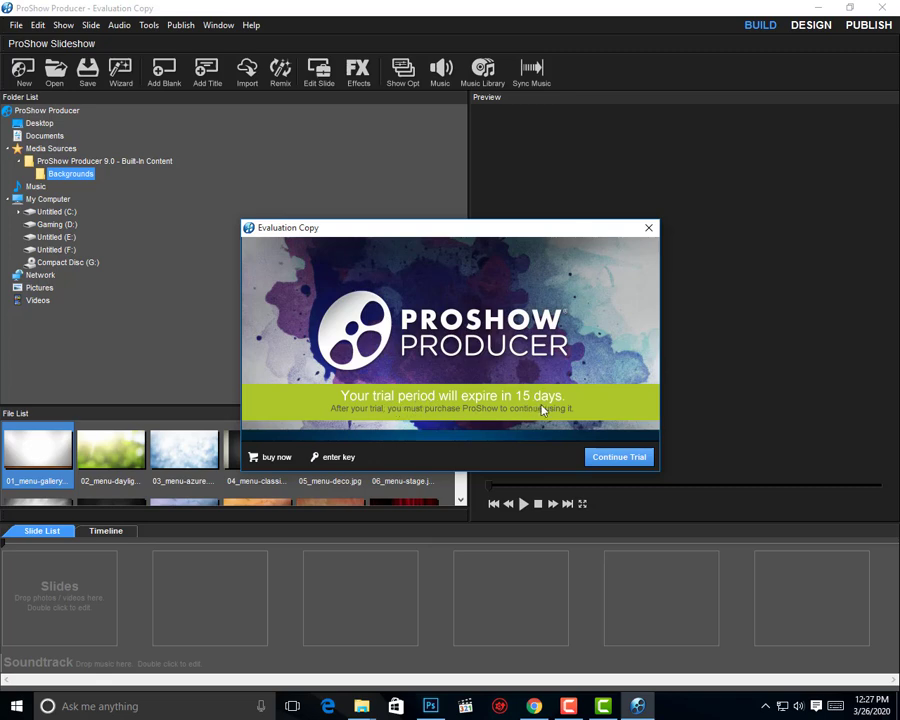
click(612, 460)
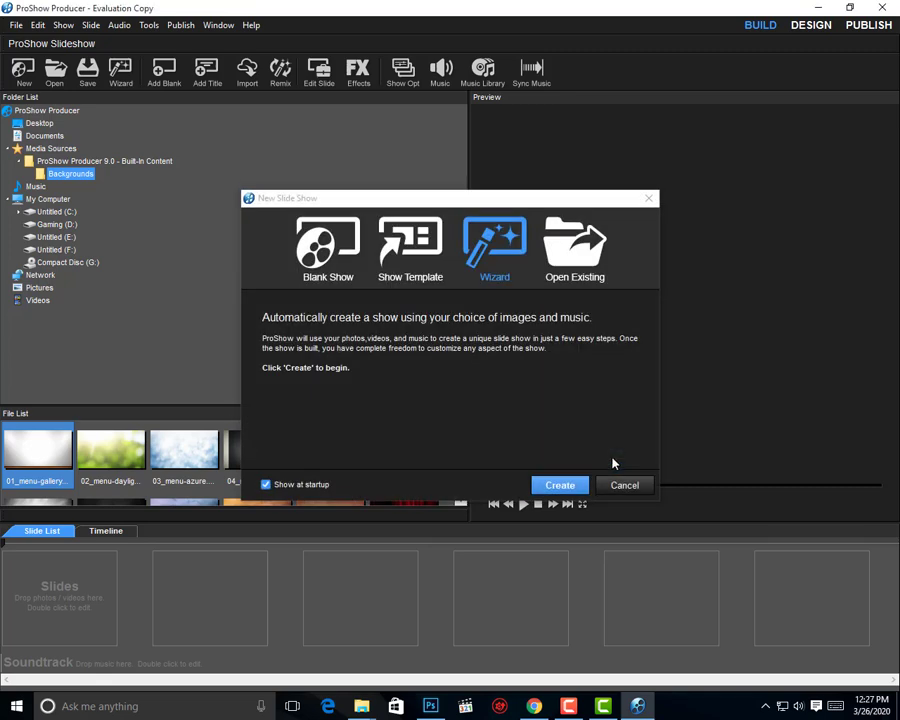
click(561, 490)
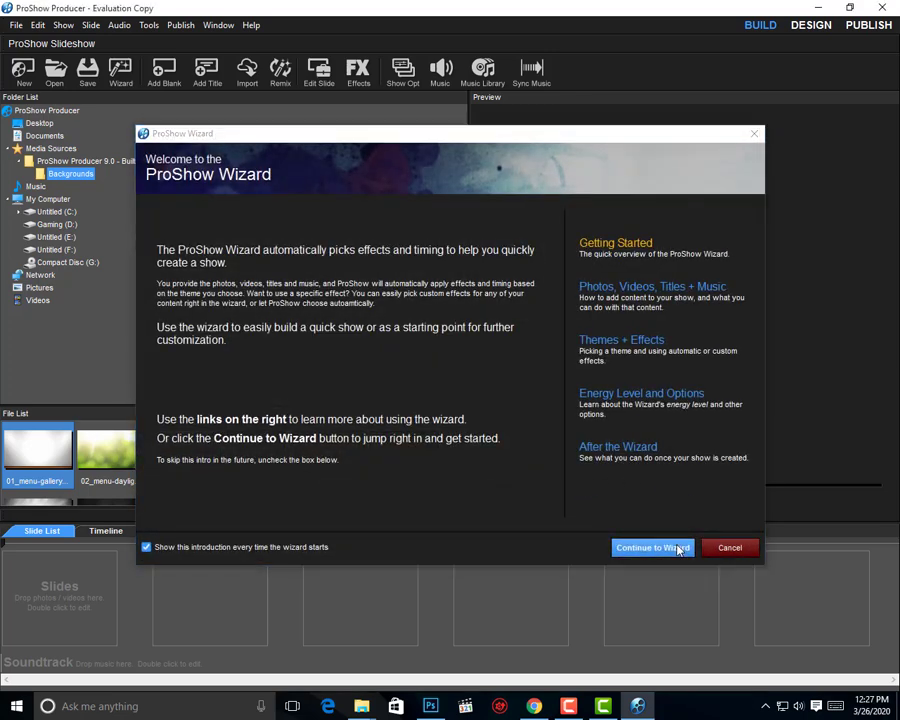
click(678, 548)
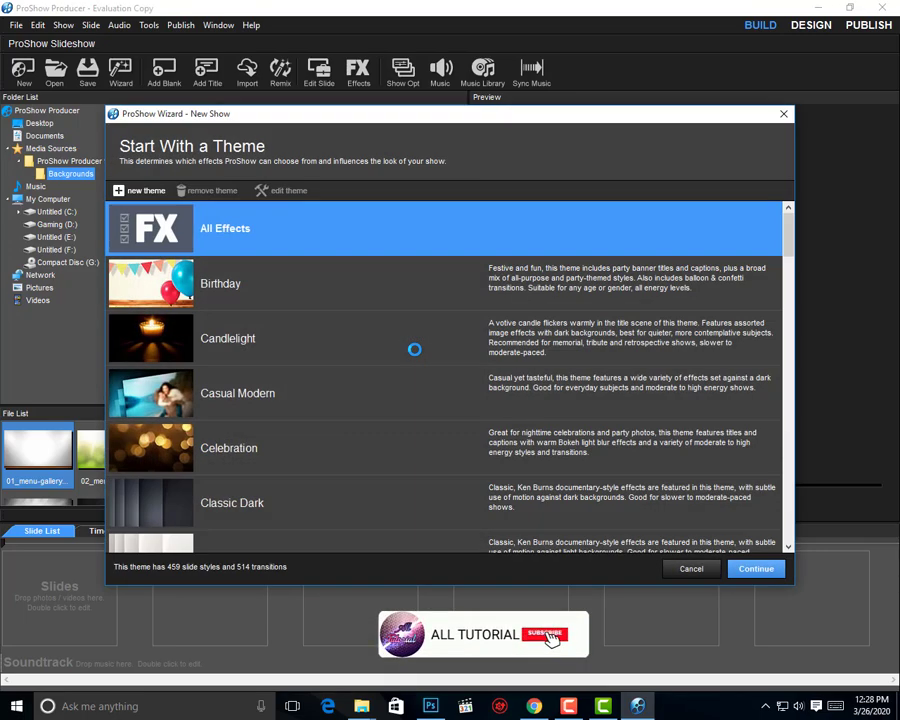
scroll(245, 333, down, 15)
scroll(245, 333, down, 3)
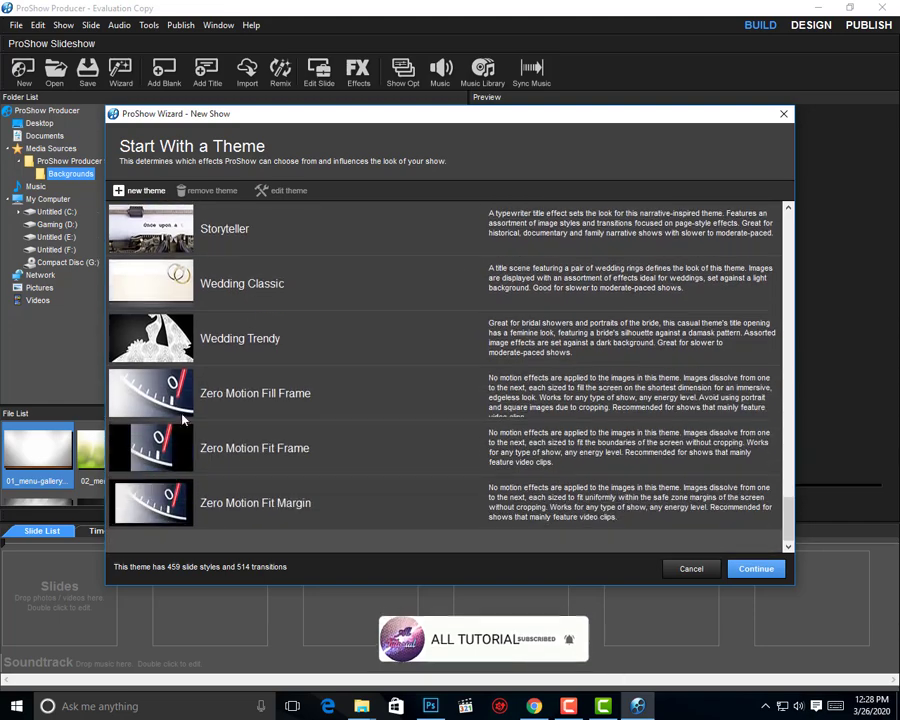
click(755, 568)
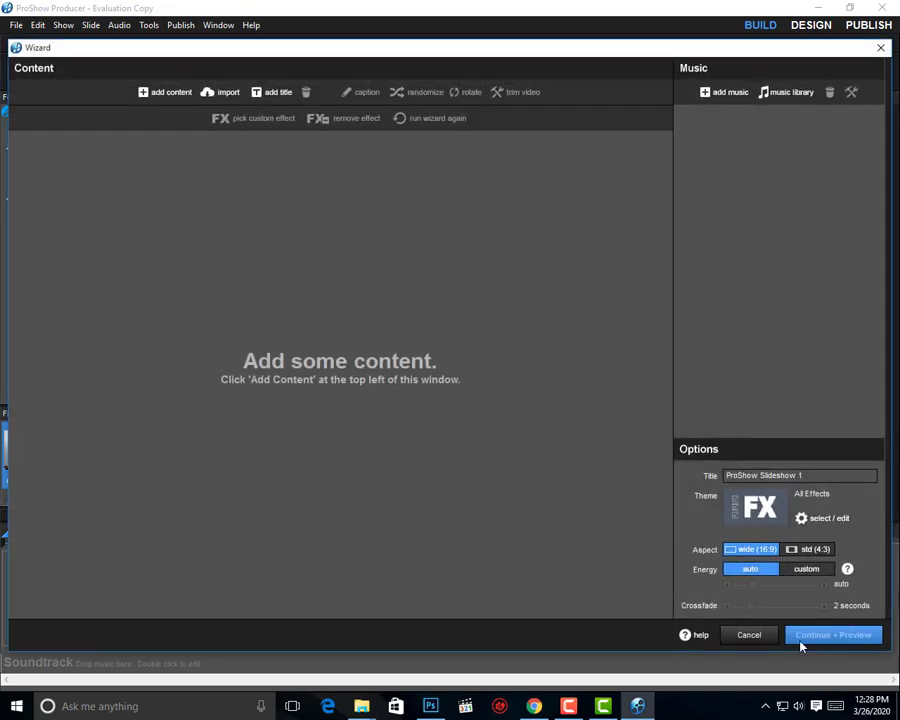
click(757, 641)
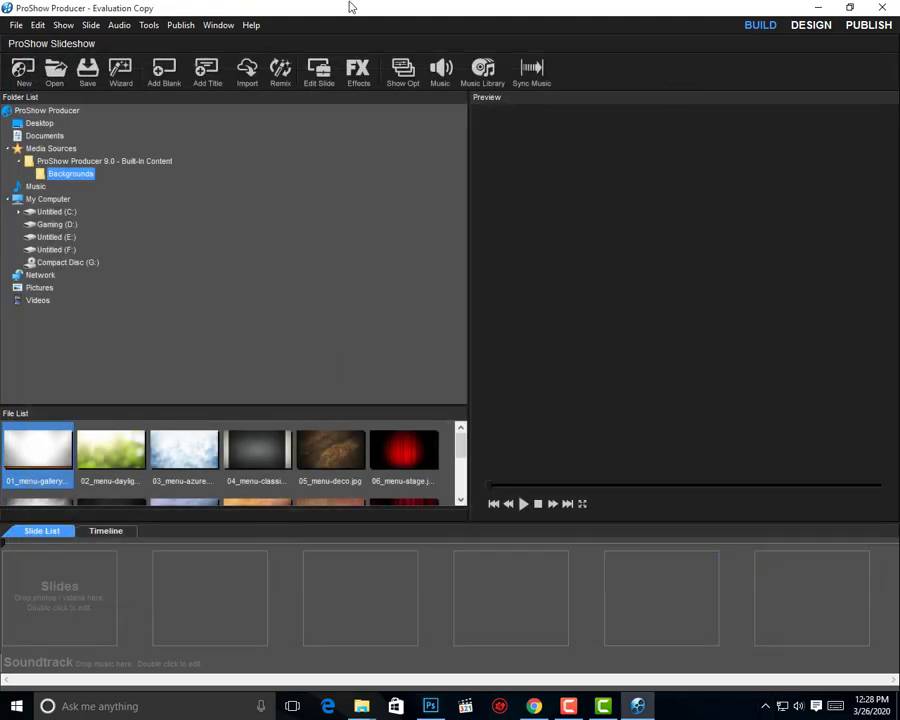
Check the version and license details in the About ProShow Producer window and close it
click(250, 25)
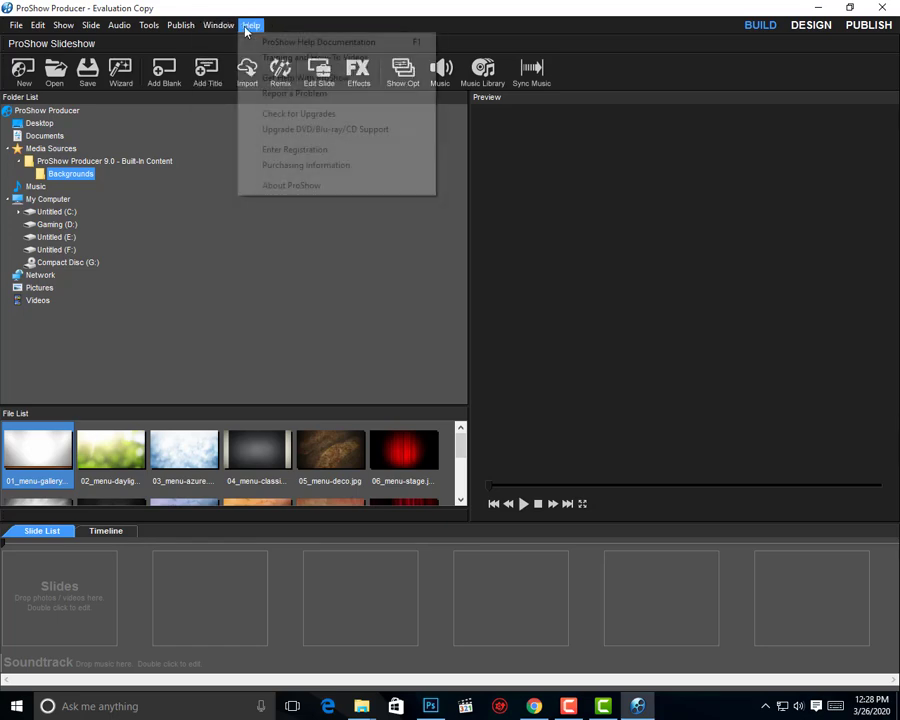
click(278, 185)
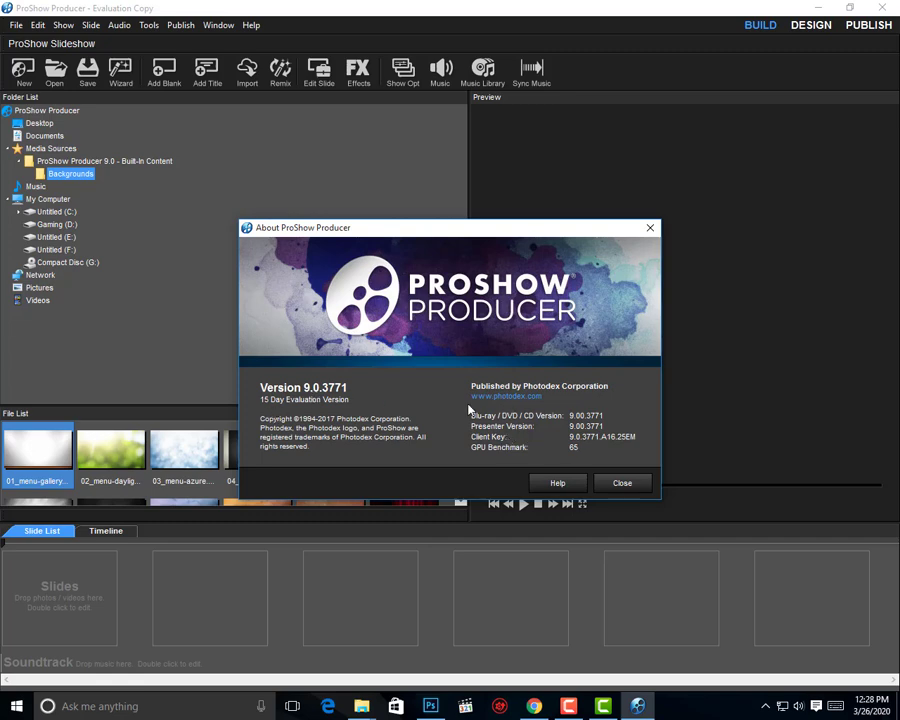
click(622, 482)
Add the 01_menu-gallery background image to the slide list as the first slide
drag(72, 447, 66, 598)
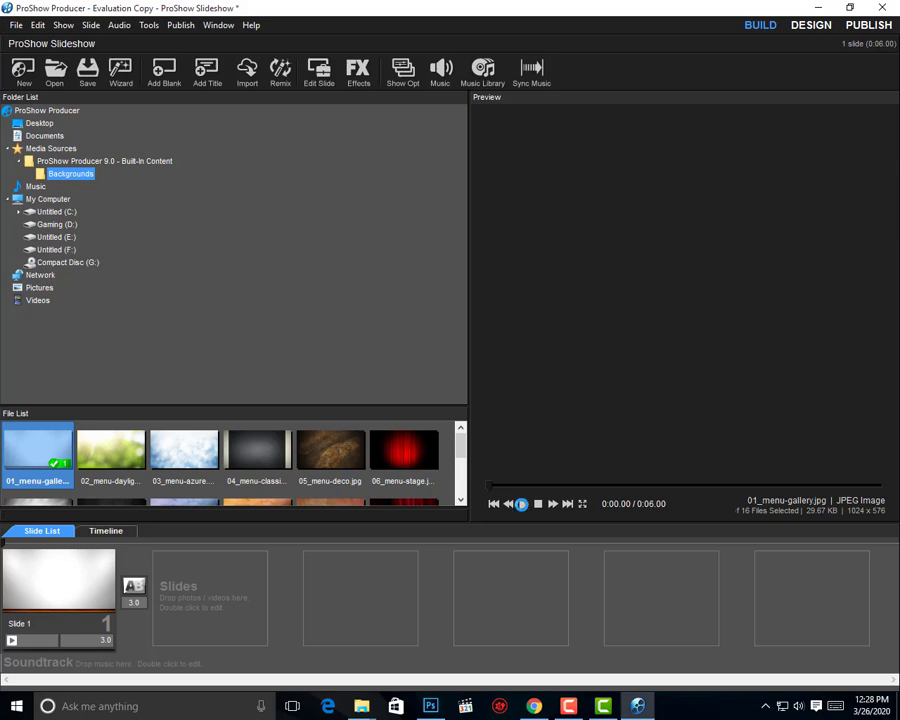
Play back the first slide in the preview, restarting from the beginning to check its transition
click(521, 504)
click(521, 504)
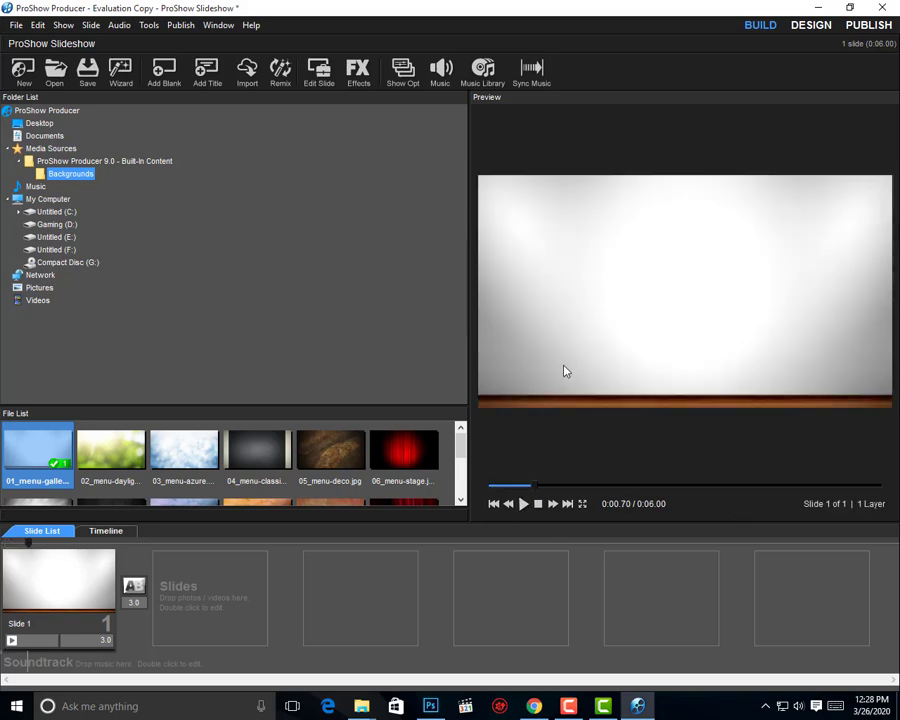
drag(535, 490, 492, 487)
key(space)
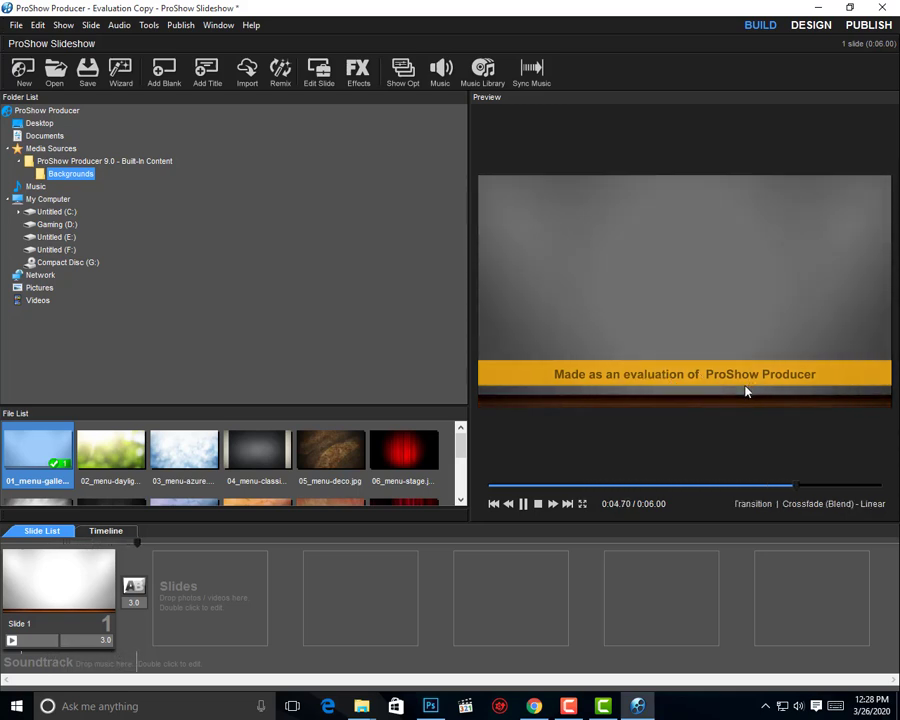
click(523, 486)
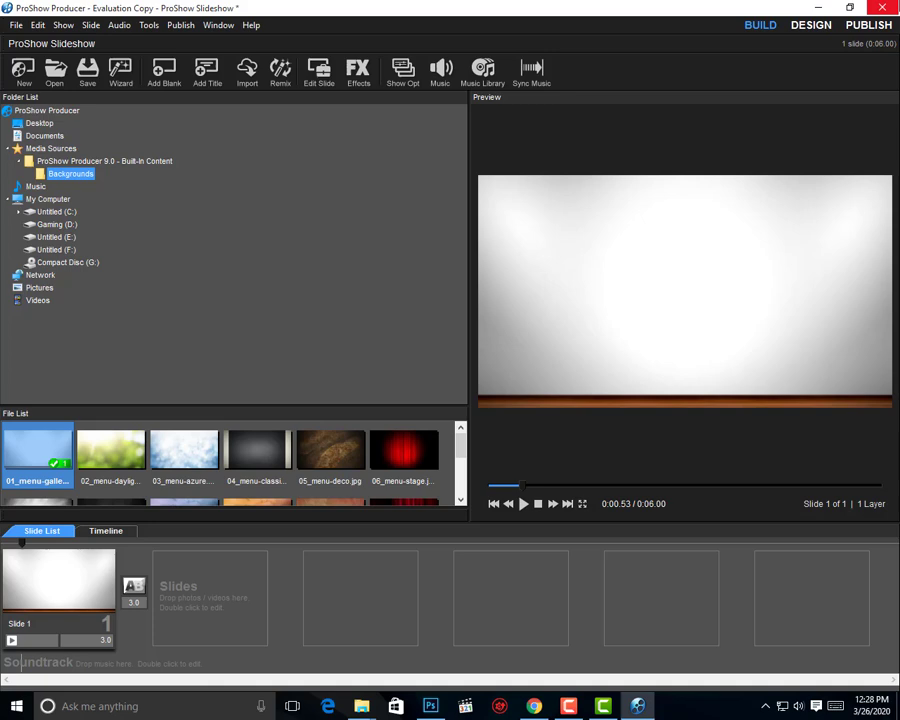
Close ProShow Producer without saving the show and open the Crack folder inside ProShow Producer 9.0.3771
click(884, 8)
click(486, 408)
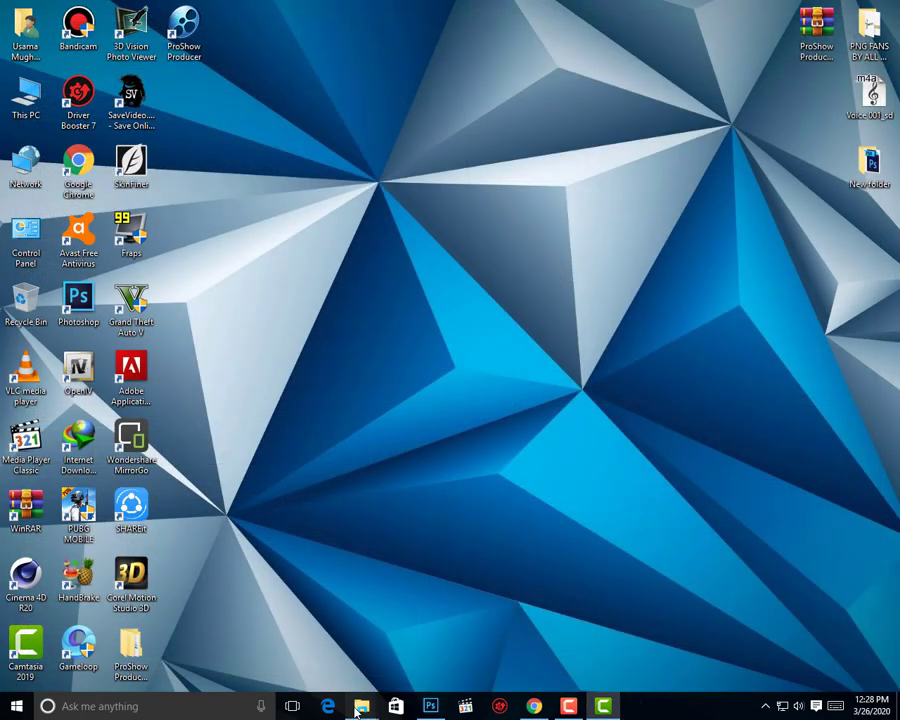
mouse_move(357, 710)
click(388, 680)
double_click(468, 170)
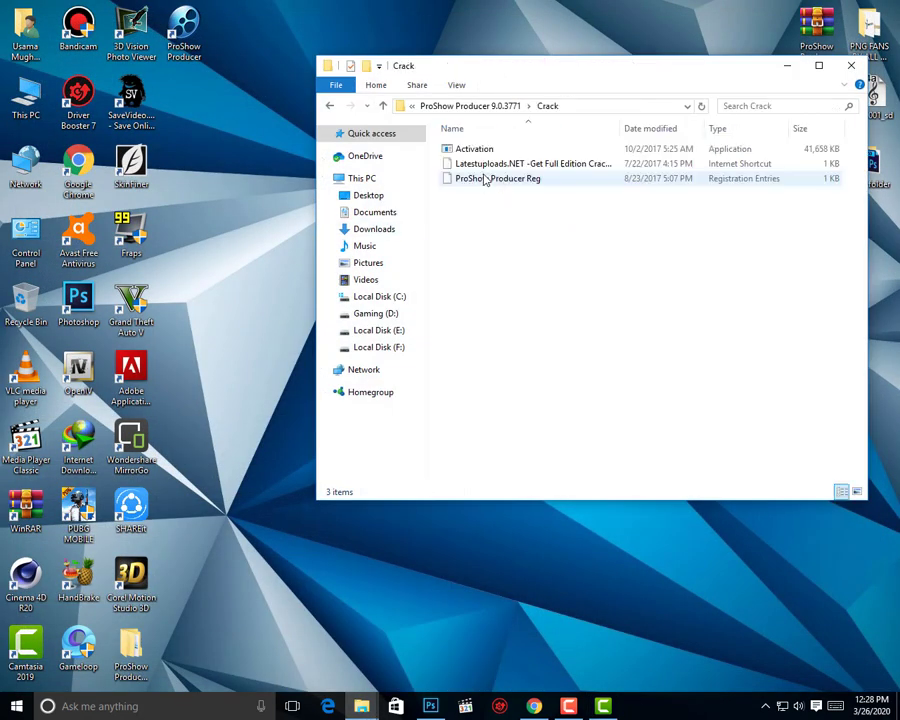
Run the Activation setup as administrator and install it into the existing C:\Program Files (x86)\Photodex\ProShow Producer folder
click(468, 149)
right_click(469, 148)
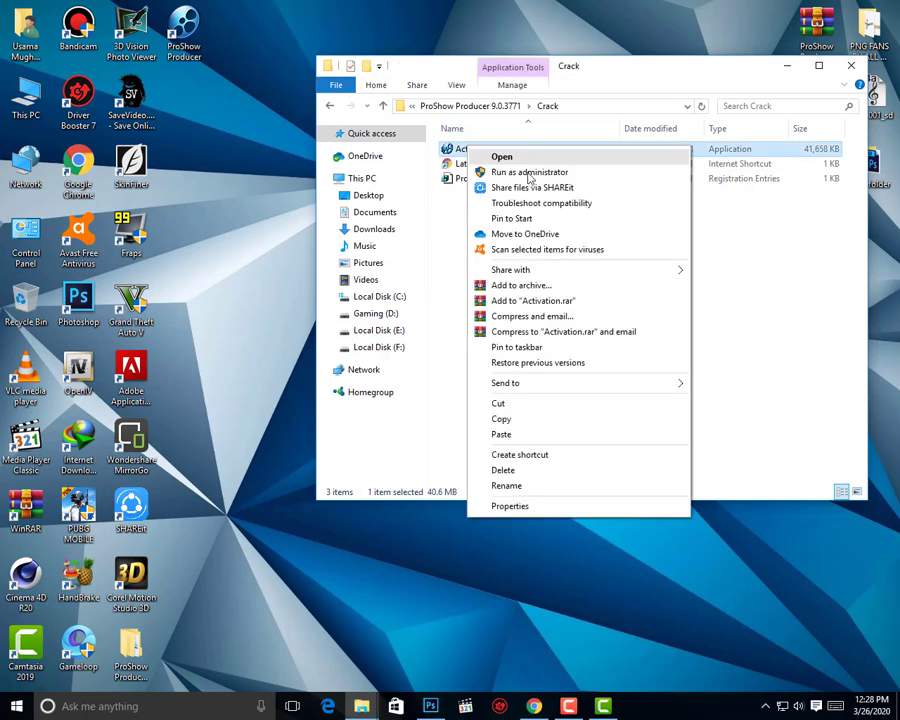
click(497, 172)
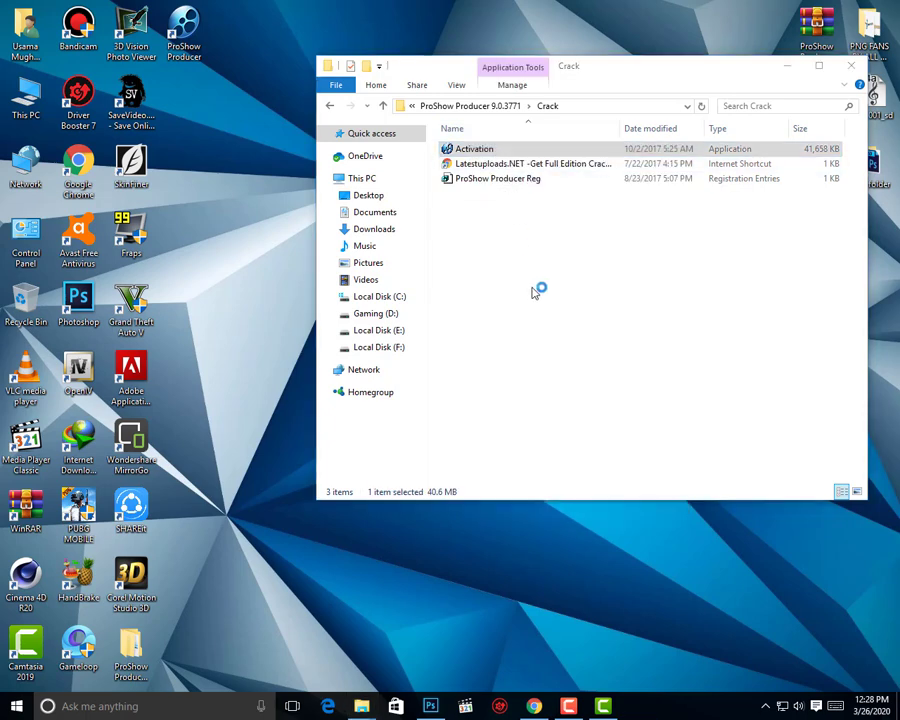
click(477, 388)
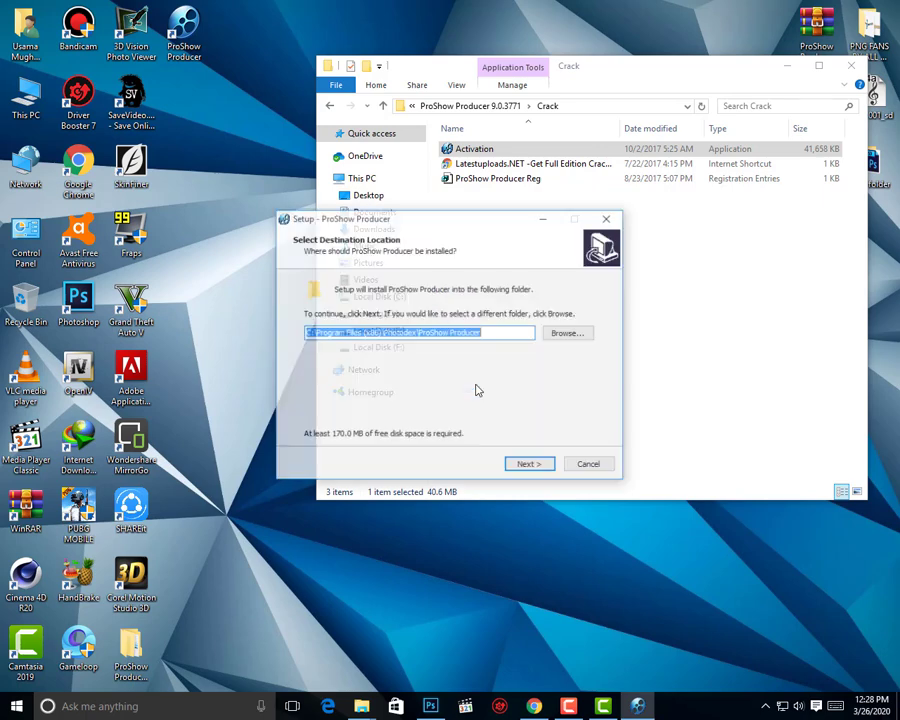
click(514, 467)
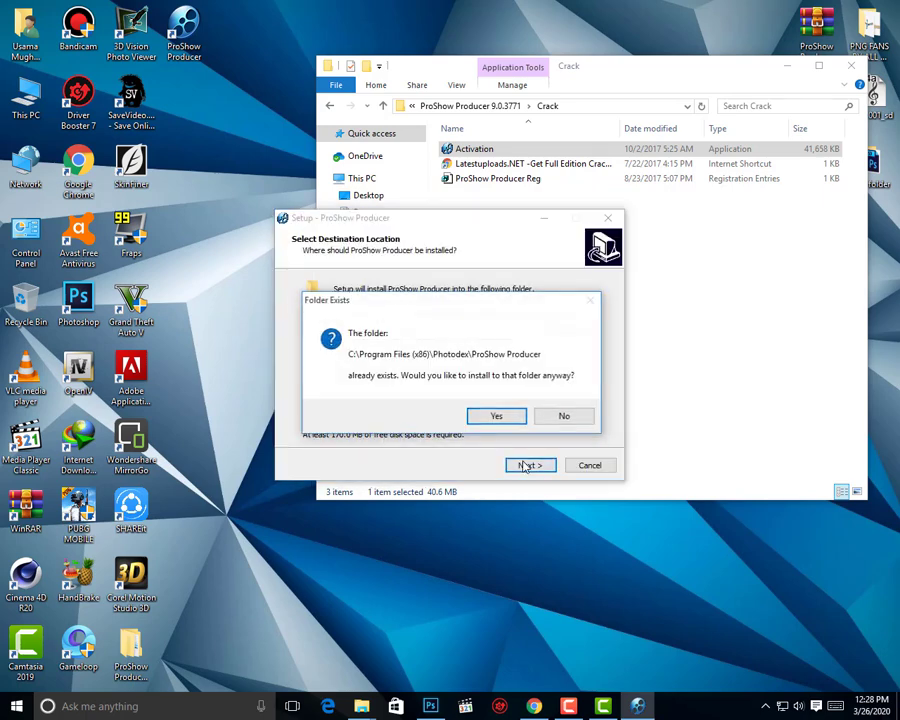
click(508, 415)
click(532, 465)
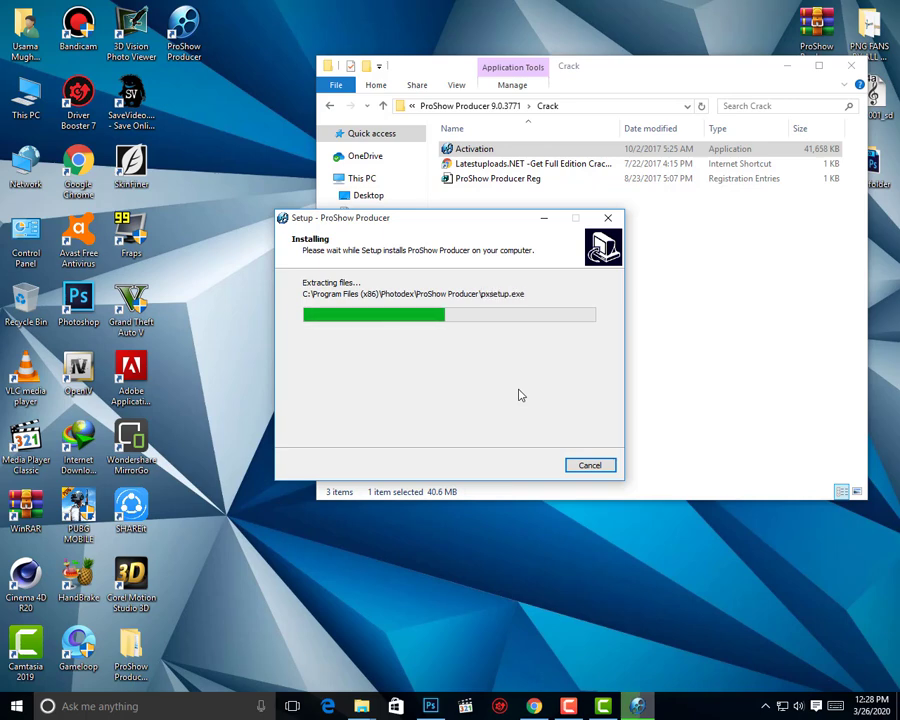
drag(544, 220, 574, 206)
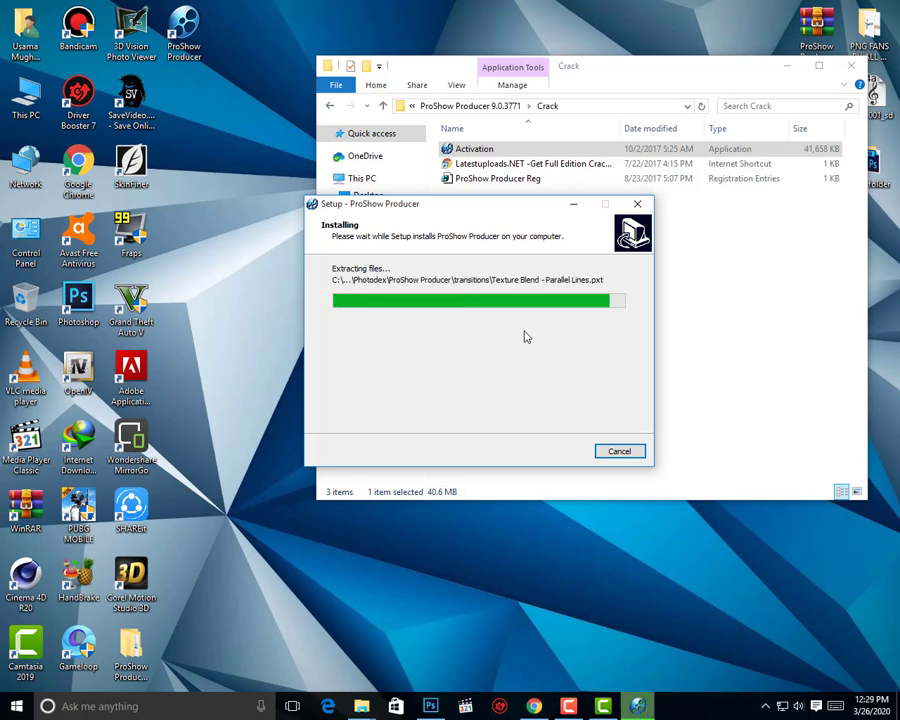
click(549, 455)
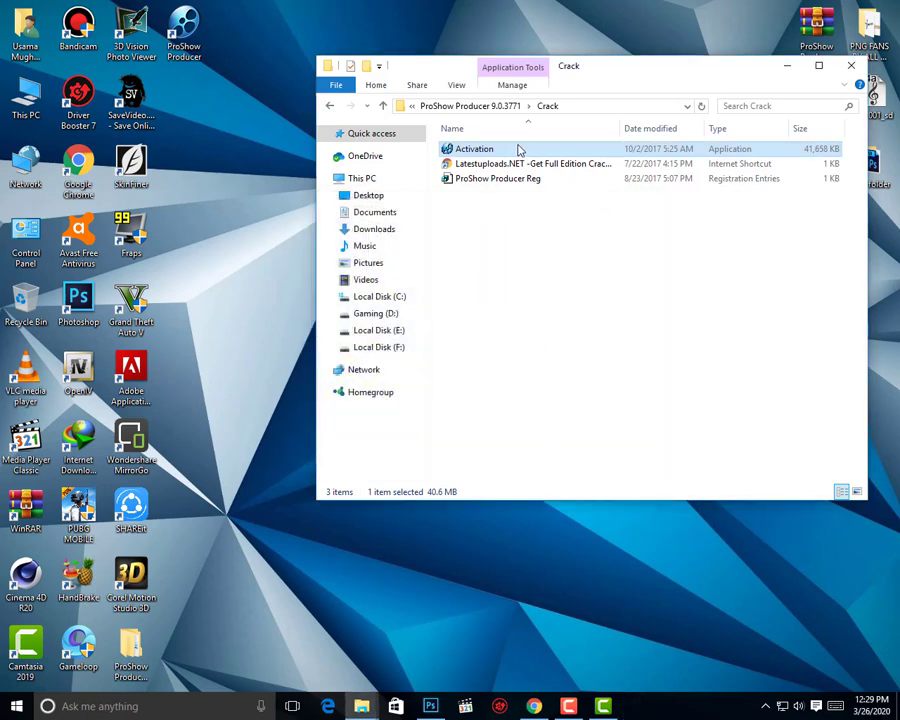
Merge the ProShow Producer Reg file from the Crack folder into the Windows registry
click(477, 182)
double_click(477, 182)
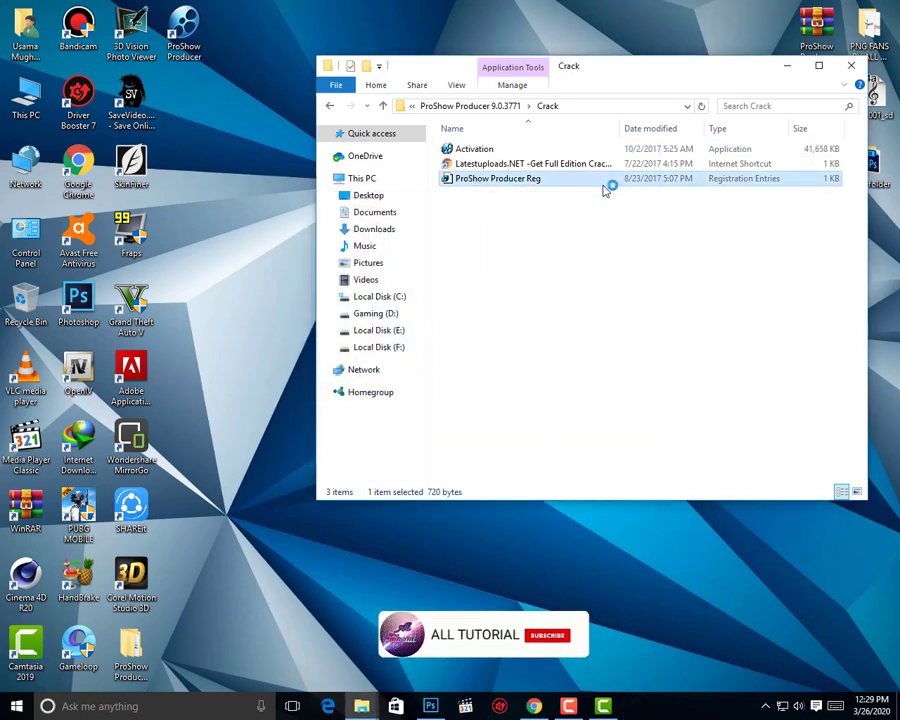
click(555, 374)
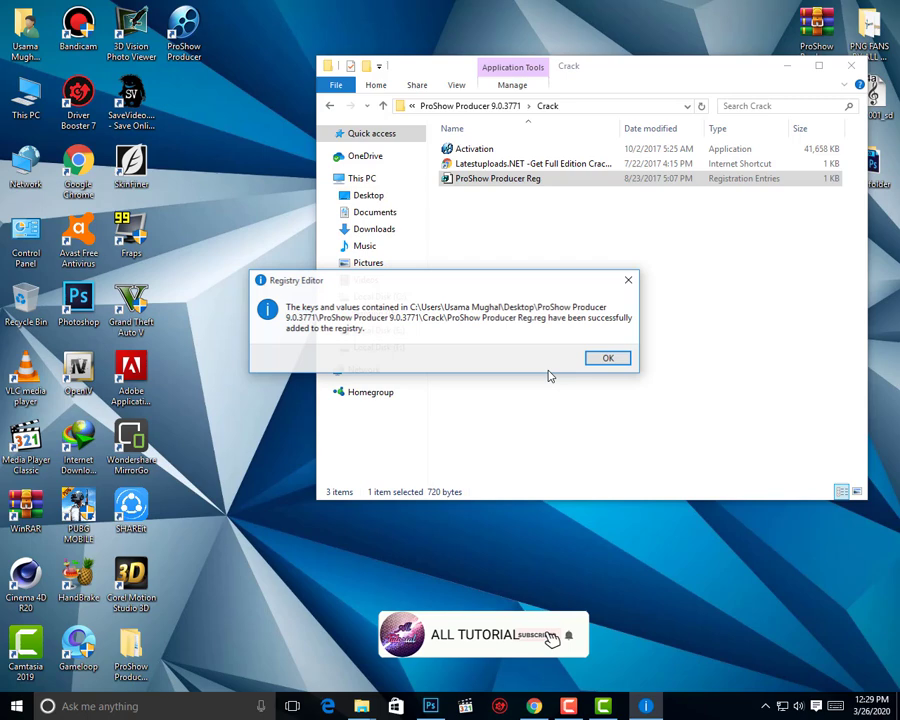
click(599, 356)
Close the folder, relaunch ProShow Producer from the desktop, and check its registration details in the About window
click(851, 65)
double_click(183, 35)
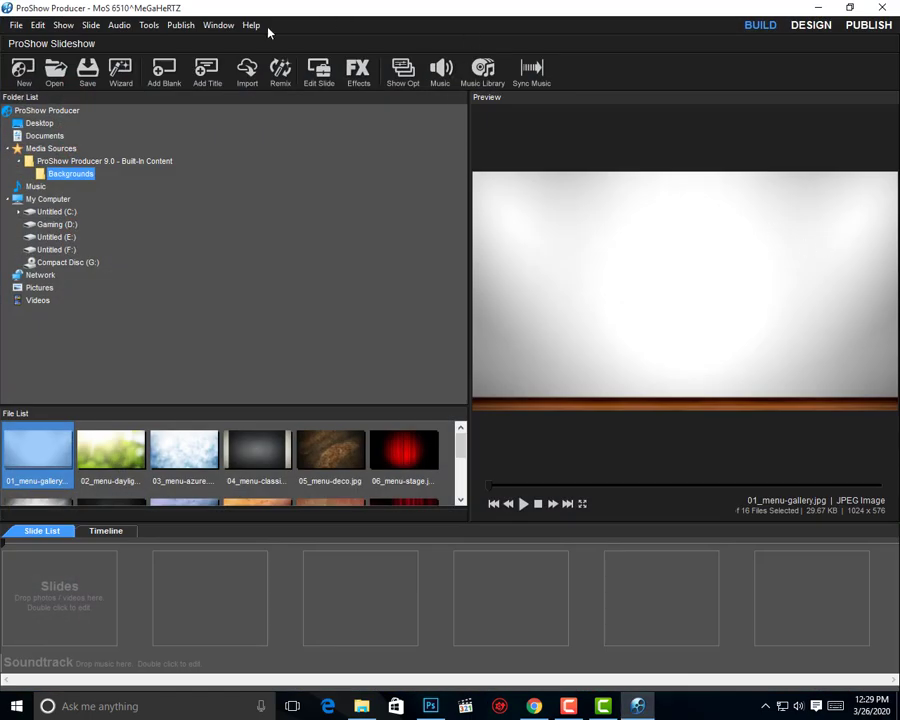
click(252, 25)
click(272, 192)
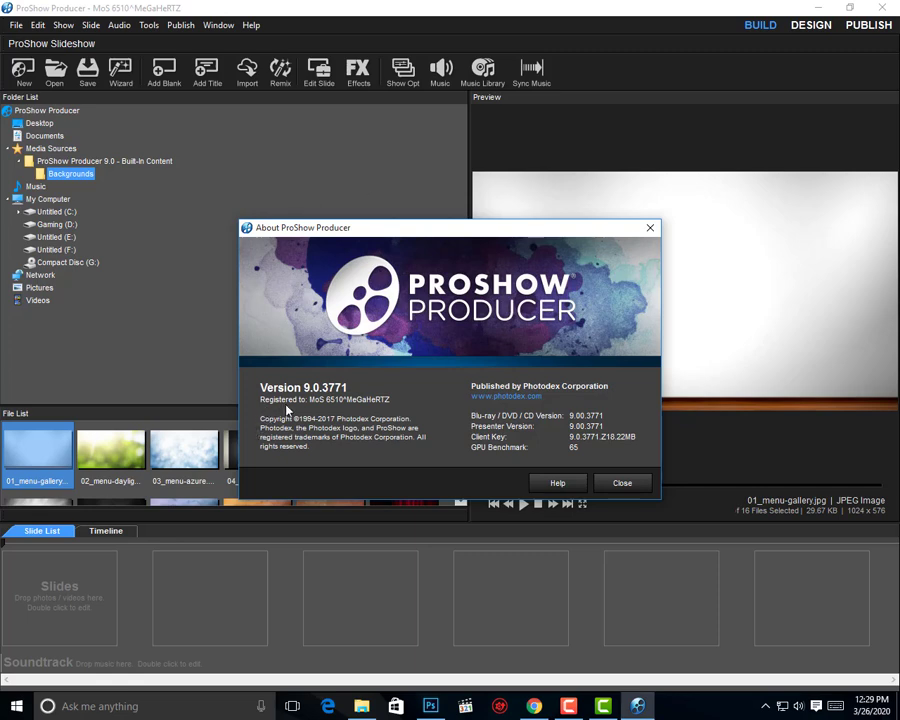
click(622, 483)
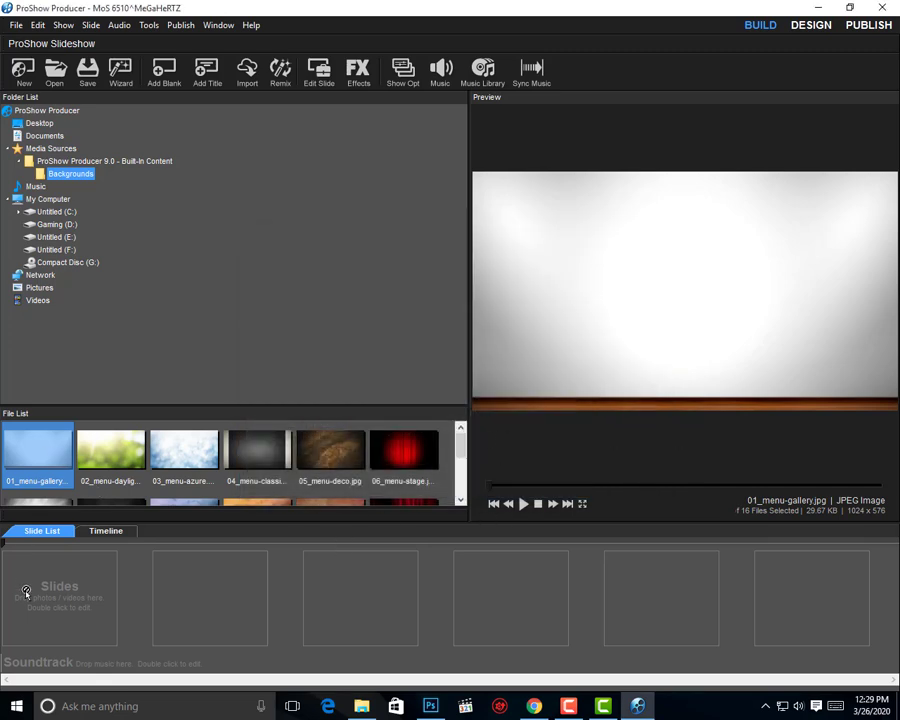
Test playback of the 01_menu-gallery background as a slide and close the program without saving
drag(26, 591, 26, 598)
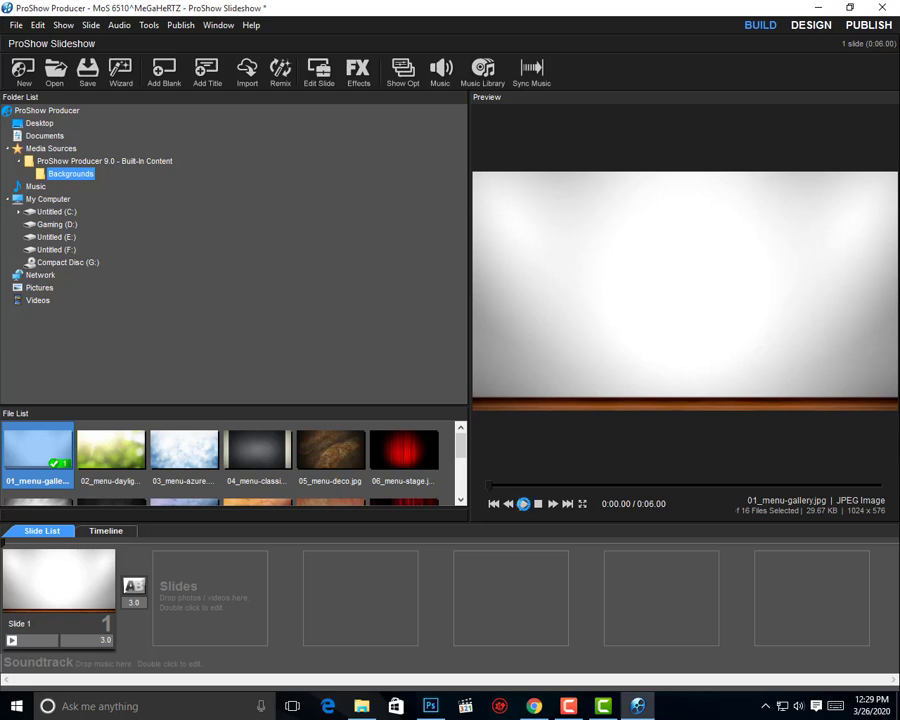
click(522, 503)
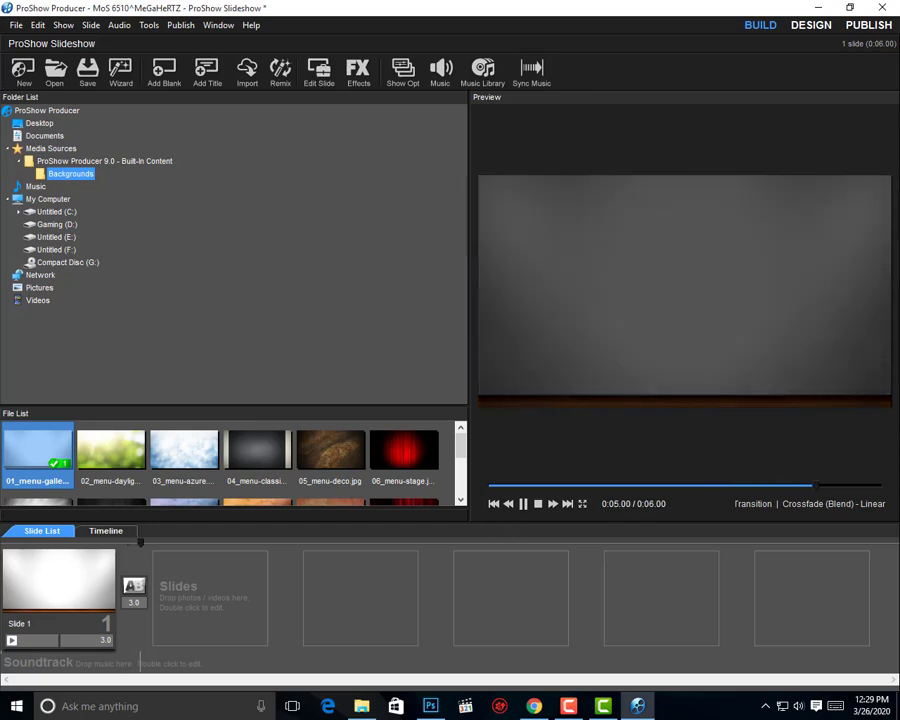
key(ctrl+n)
click(488, 413)
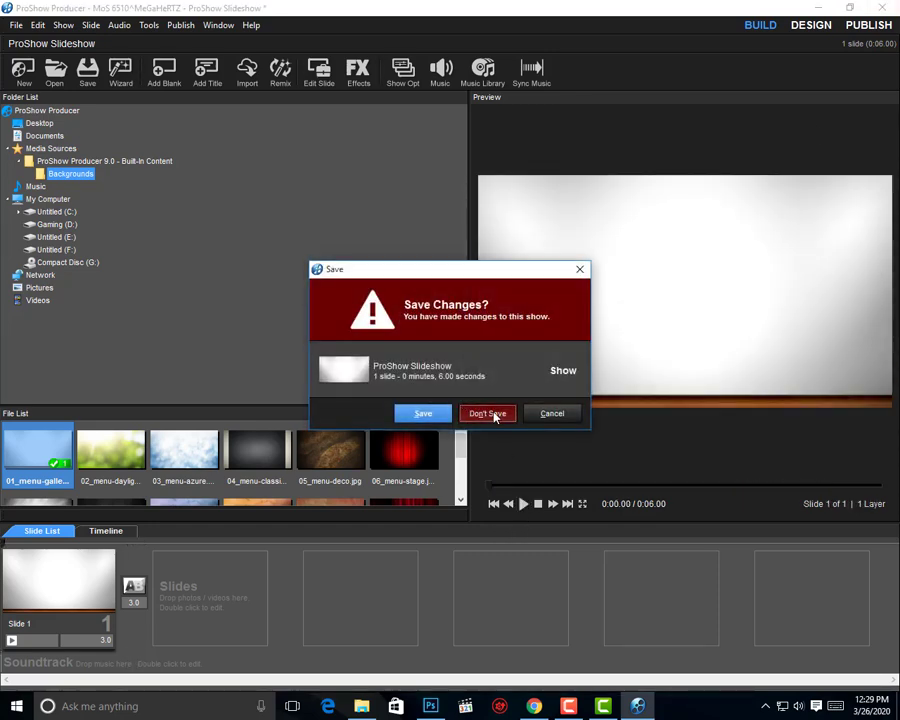
Switch to Chrome and bring up the ALL TUTORIAL YouTube channel's videos page
right_click(493, 269)
click(525, 306)
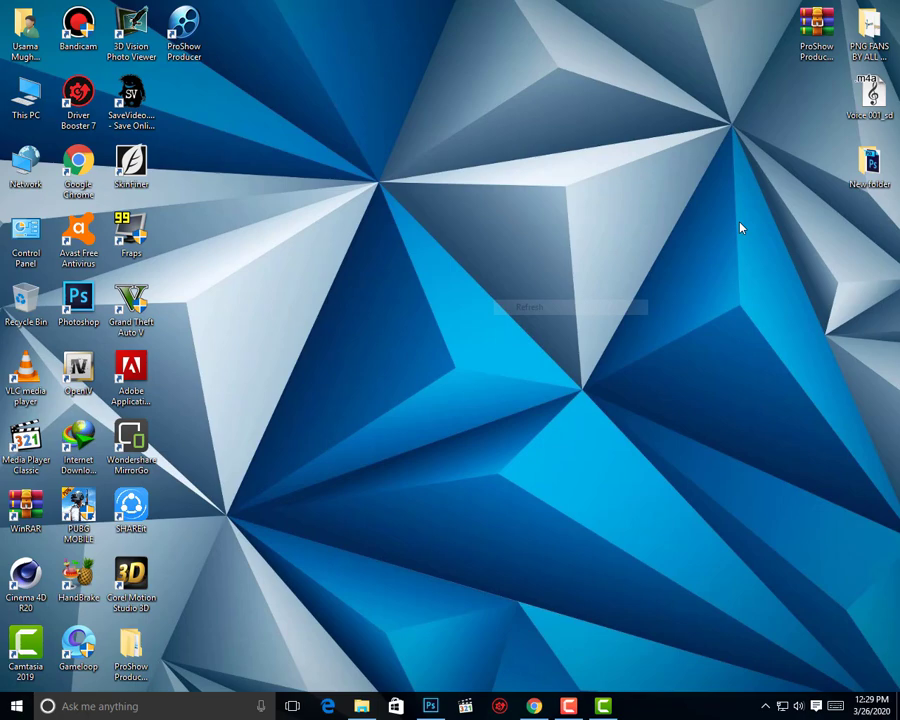
right_click(378, 233)
click(450, 279)
click(532, 707)
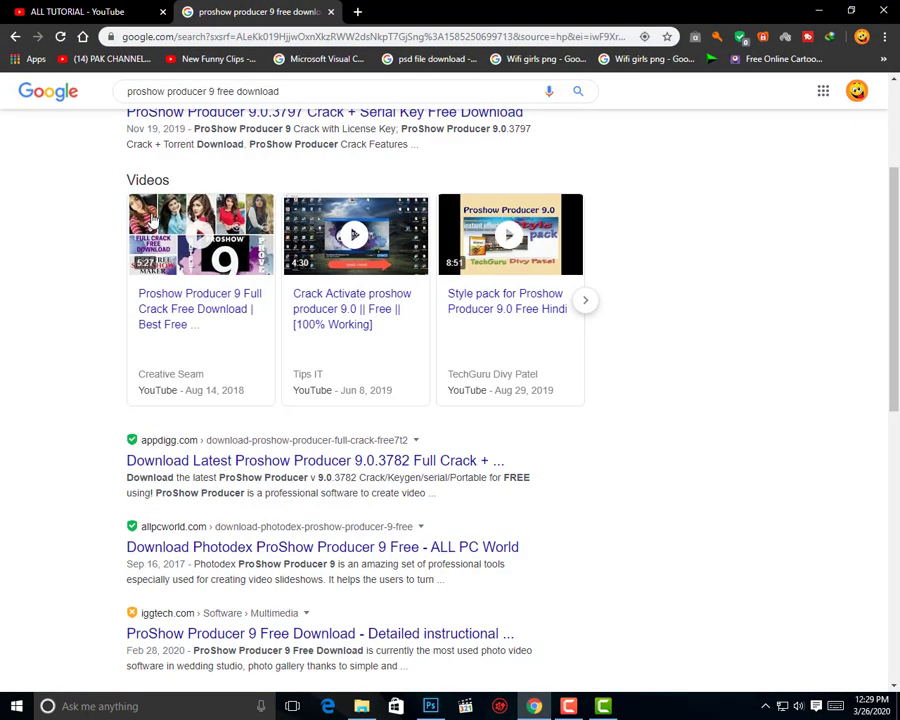
click(130, 10)
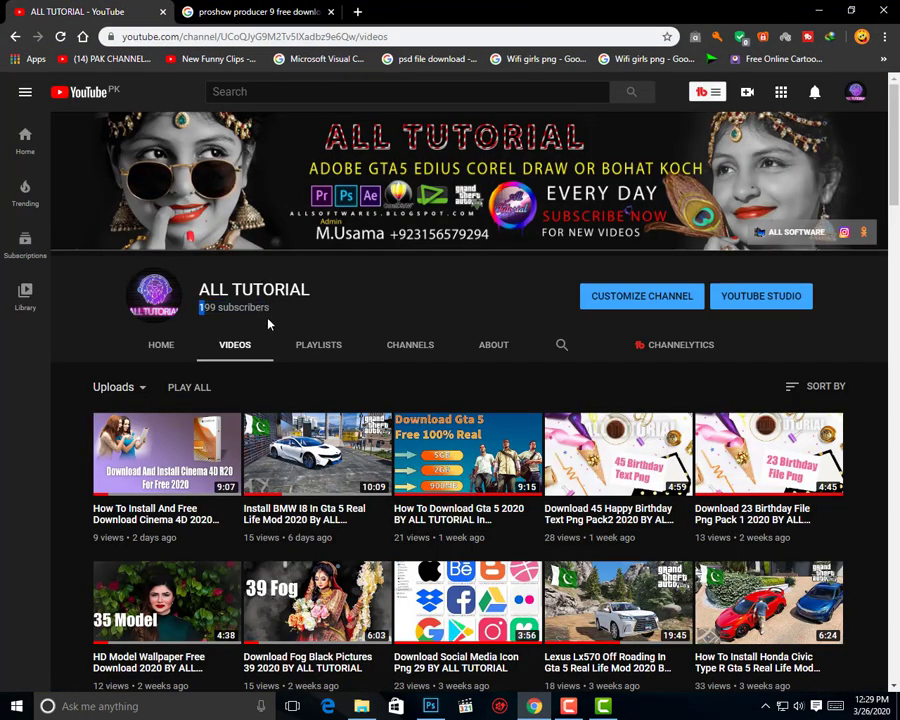
key(super+d)
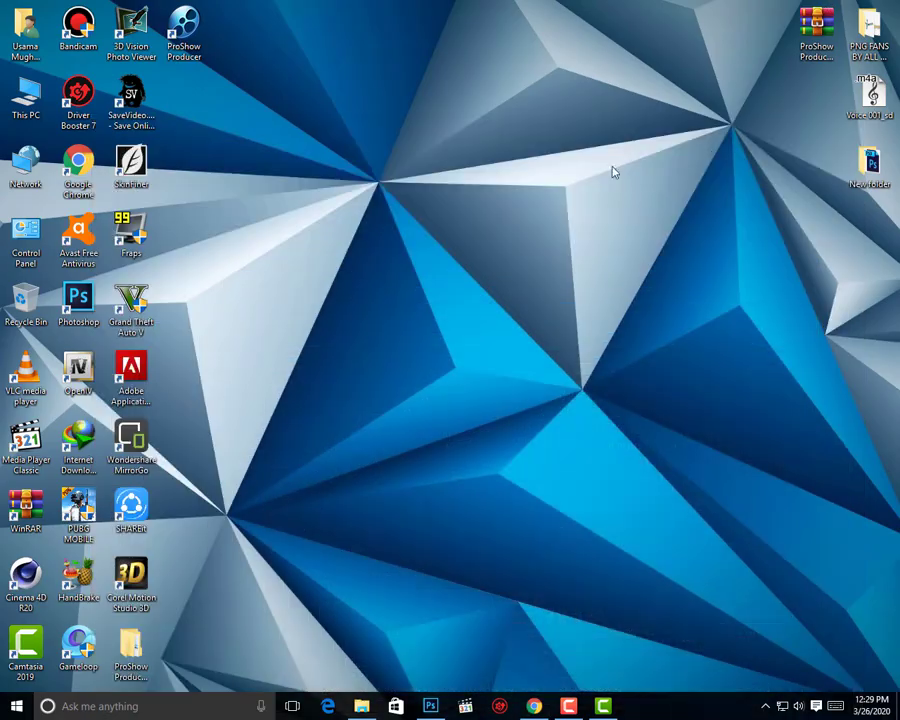
right_click(547, 188)
click(597, 231)
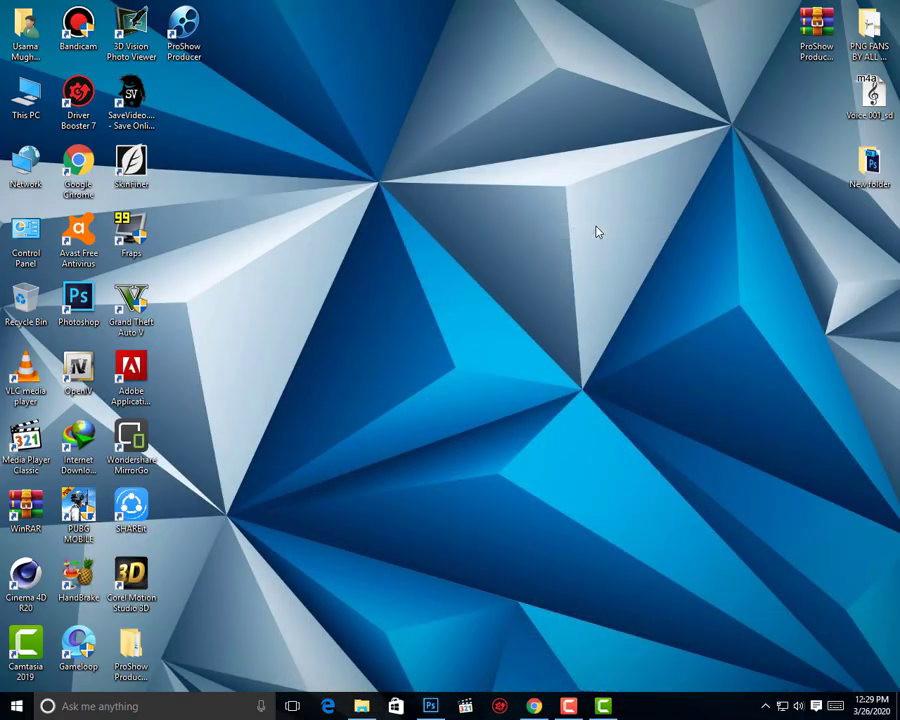
Return to Chrome, open the channel's "Install BMW I8 In Gta 5" video in a new tab, and mute it
click(538, 708)
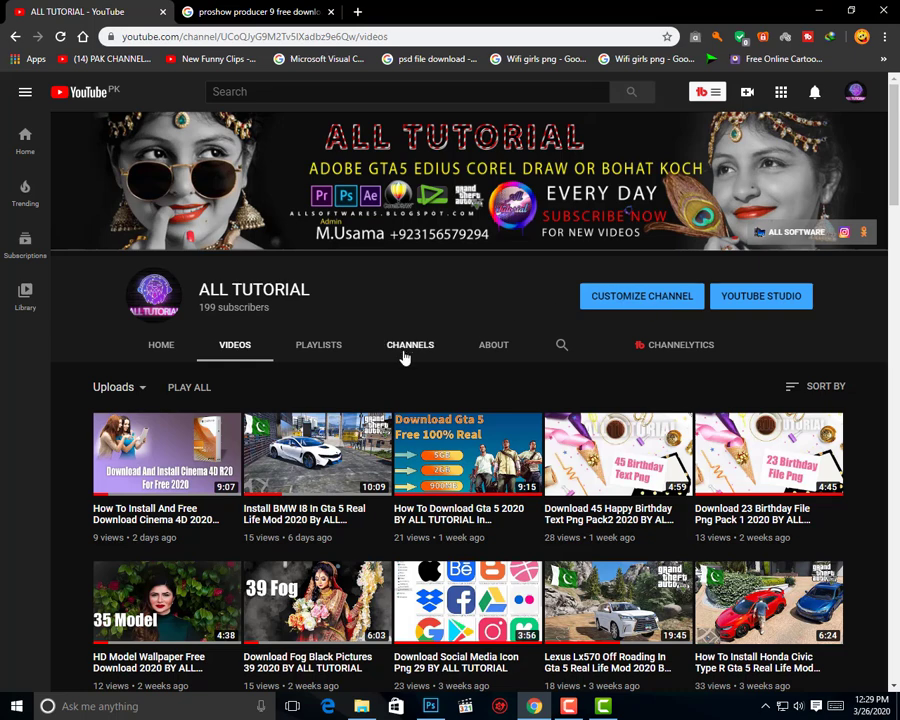
scroll(424, 343, down, 4)
scroll(8, 494, up, 4)
right_click(264, 452)
click(285, 459)
click(256, 10)
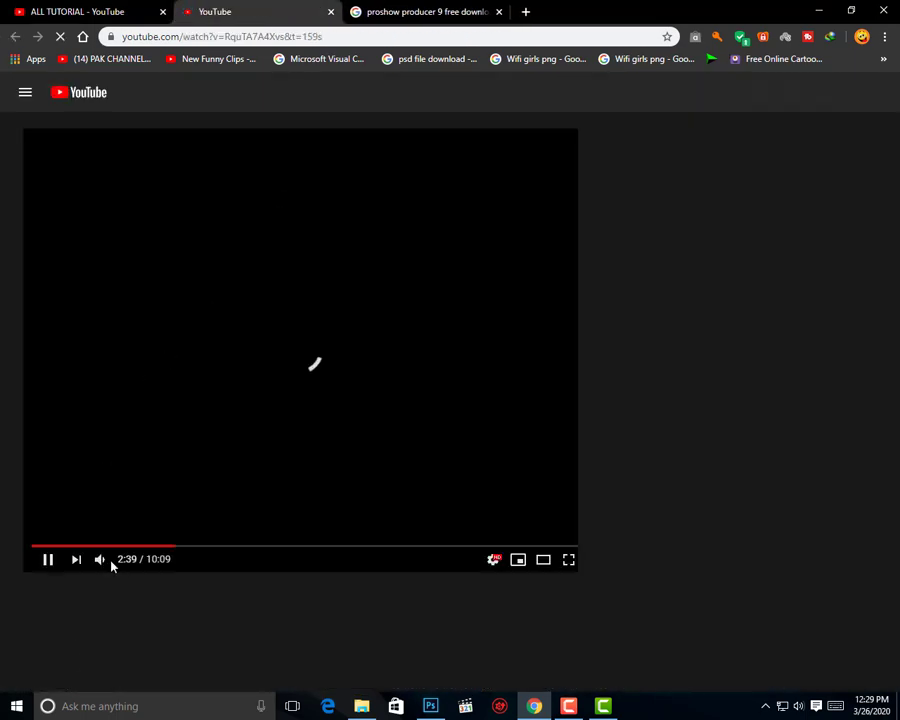
click(95, 562)
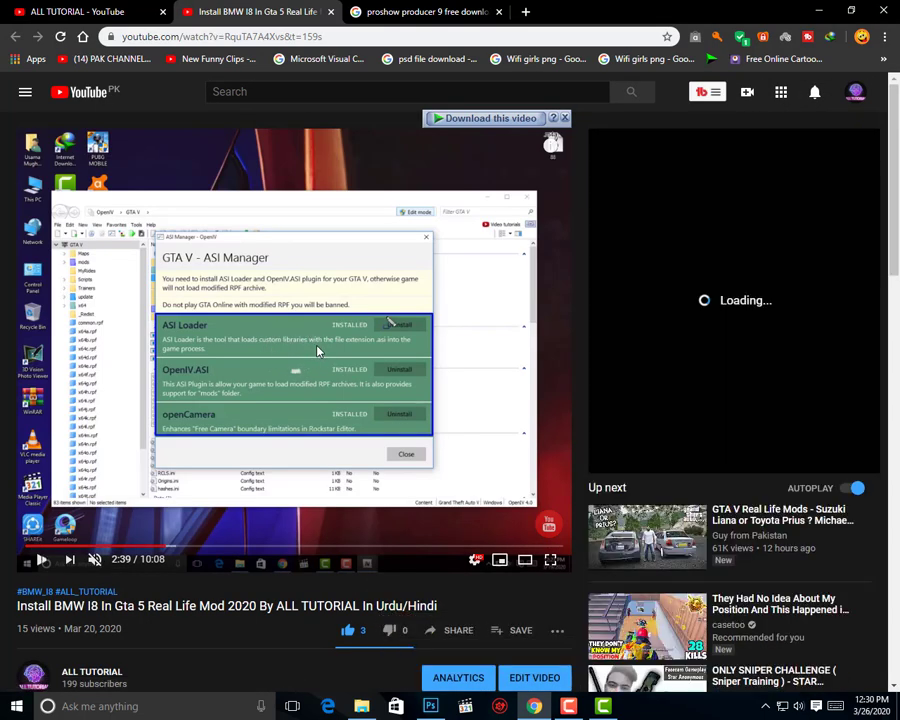
Seek the BMW I8 video to 9:23 and 3:26 and examine the words overlaid on the picture
click(318, 350)
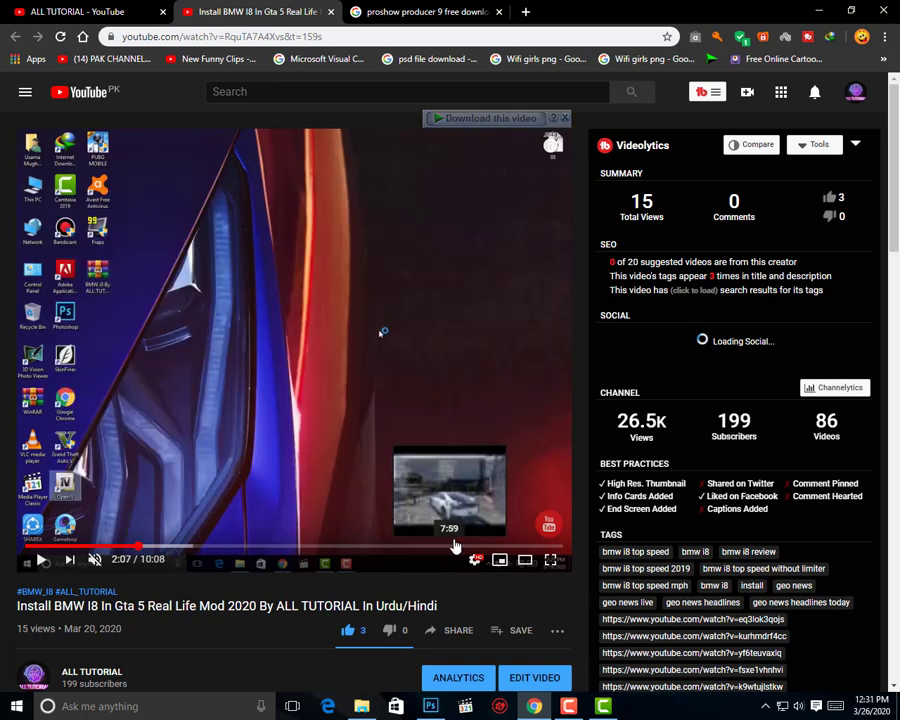
click(521, 548)
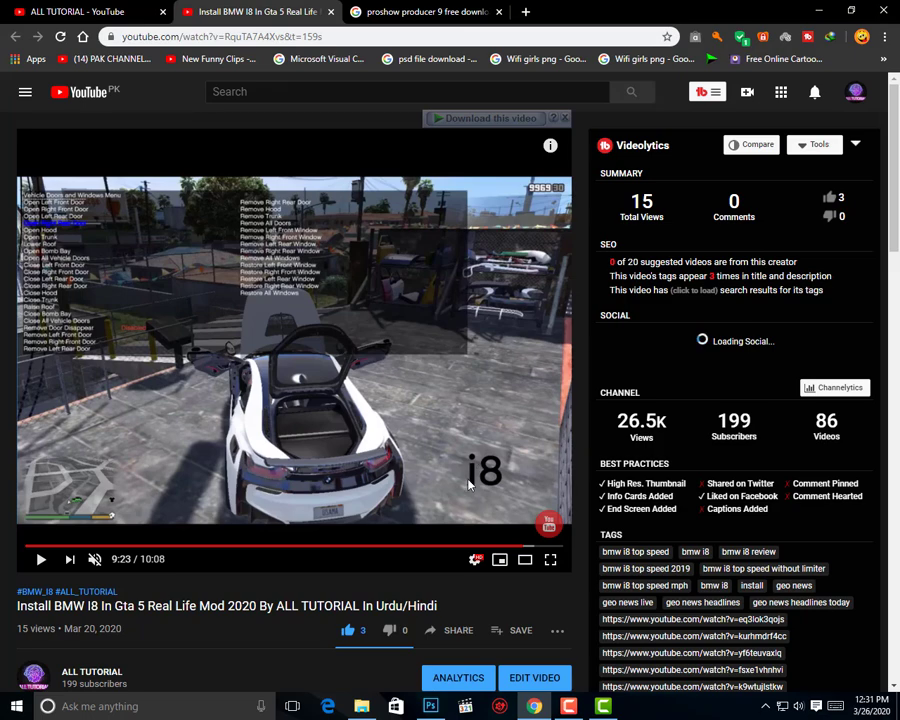
drag(449, 441, 520, 507)
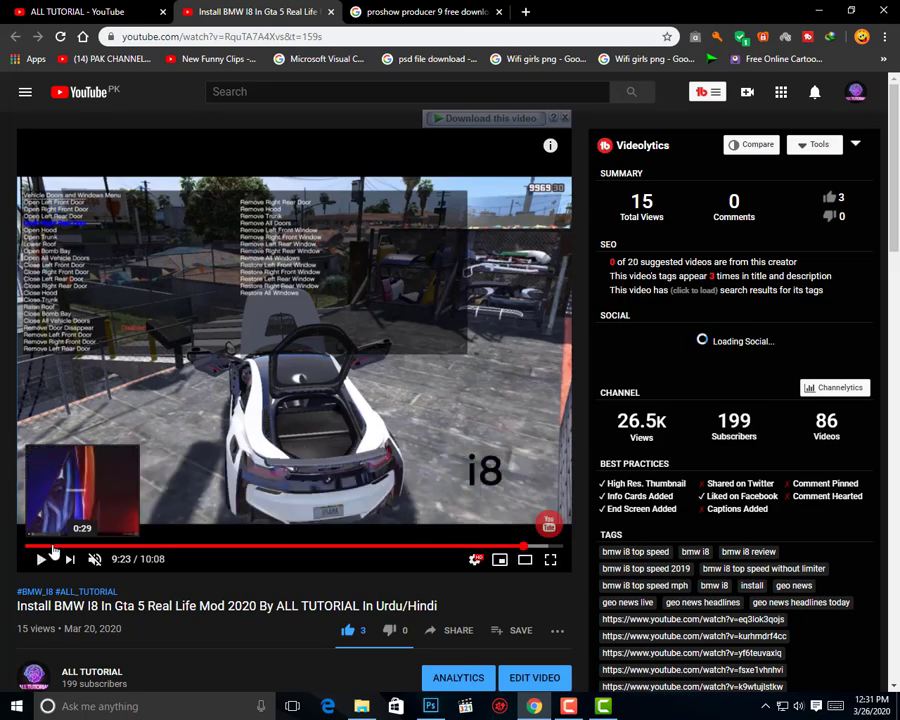
click(207, 548)
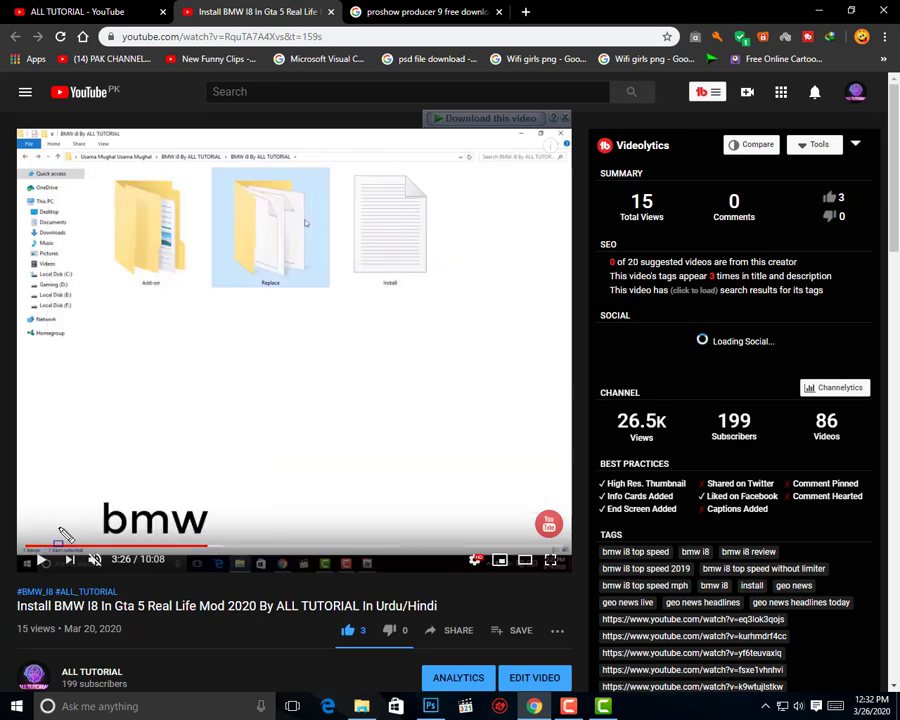
drag(101, 497, 209, 542)
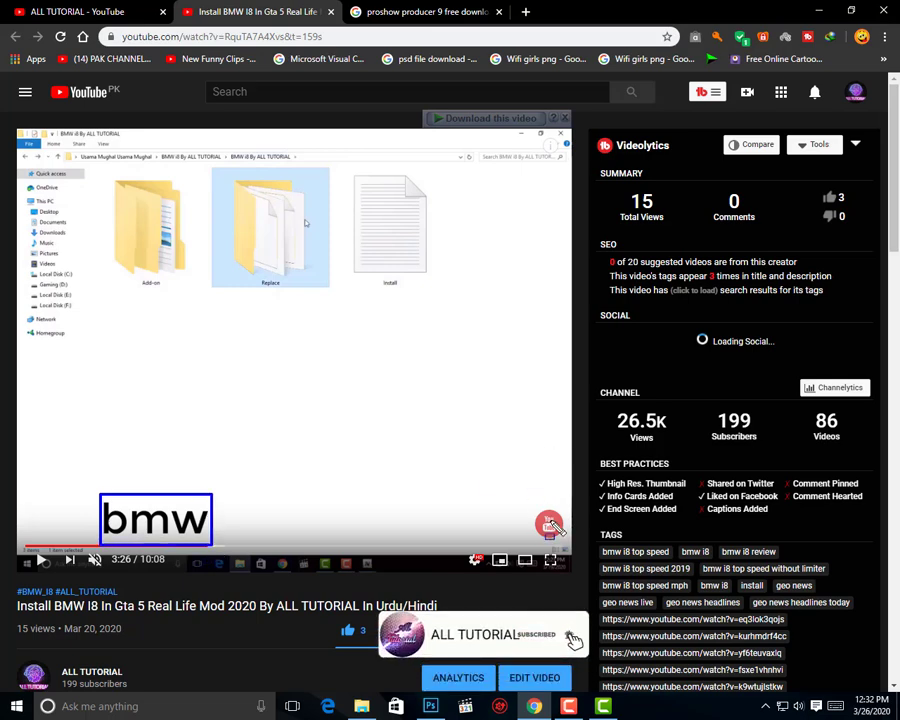
click(263, 514)
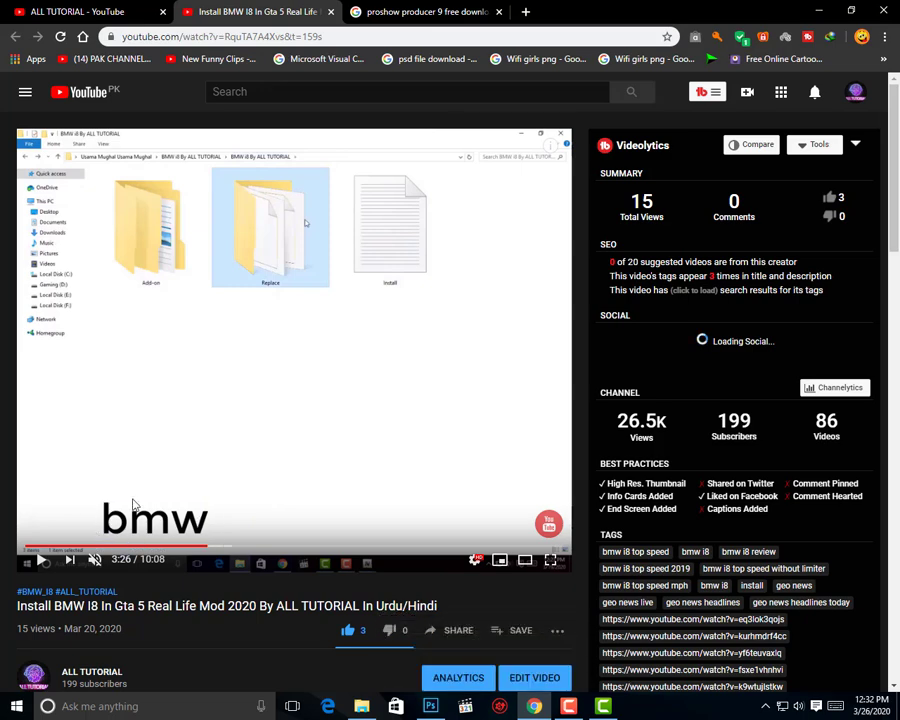
Examine the download link in the BMW I8 video's description and the word overlaid on the picture around 9:25
scroll(219, 393, down, 3)
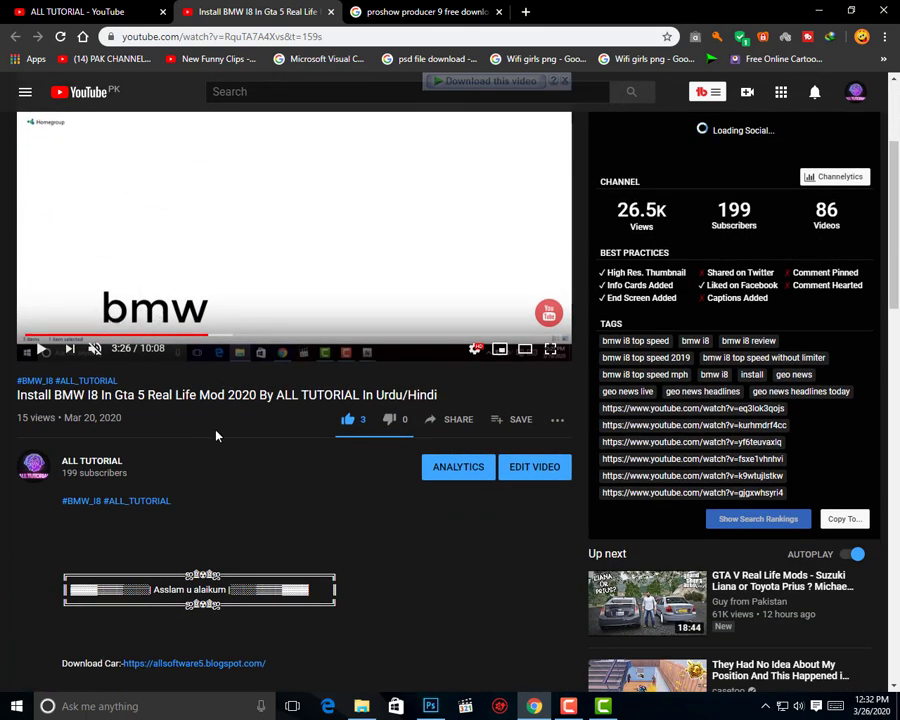
scroll(135, 460, up, 3)
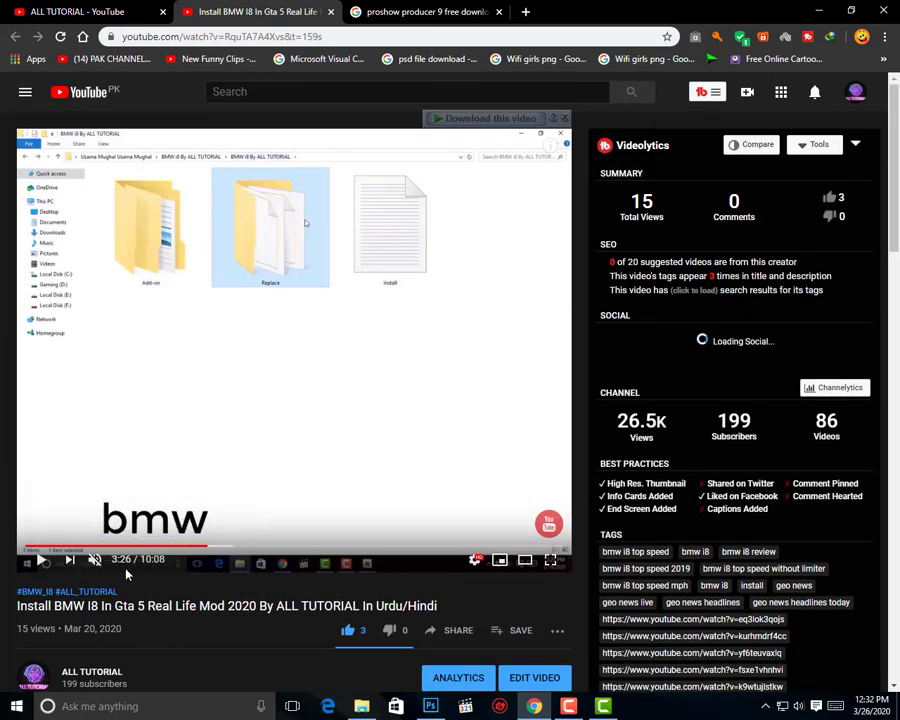
click(527, 549)
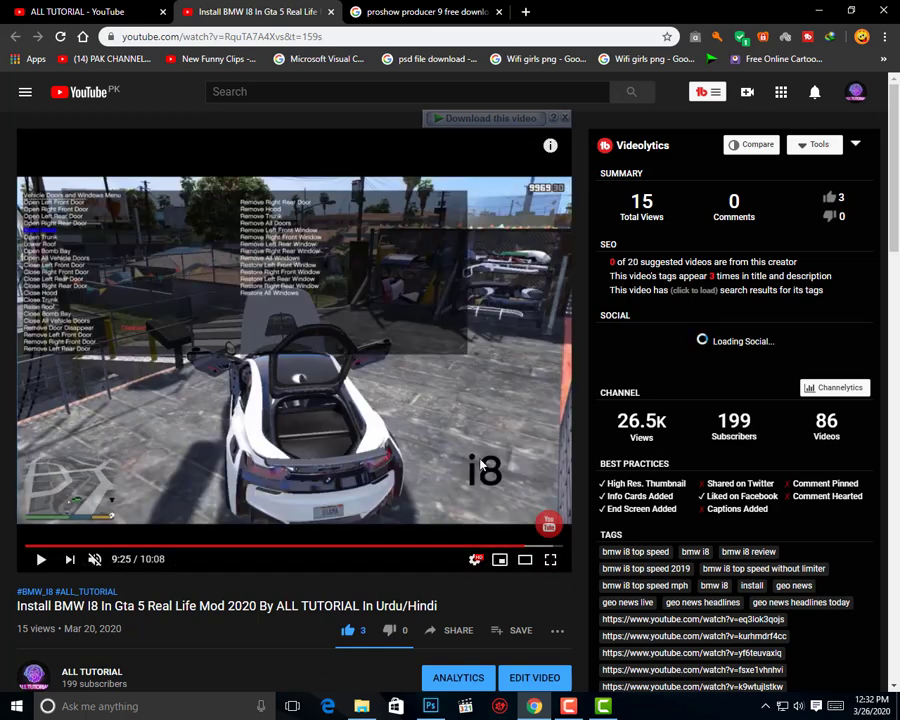
Close the BMW I8 video's browser tab and minimize Chrome to show the desktop
middle_click(224, 9)
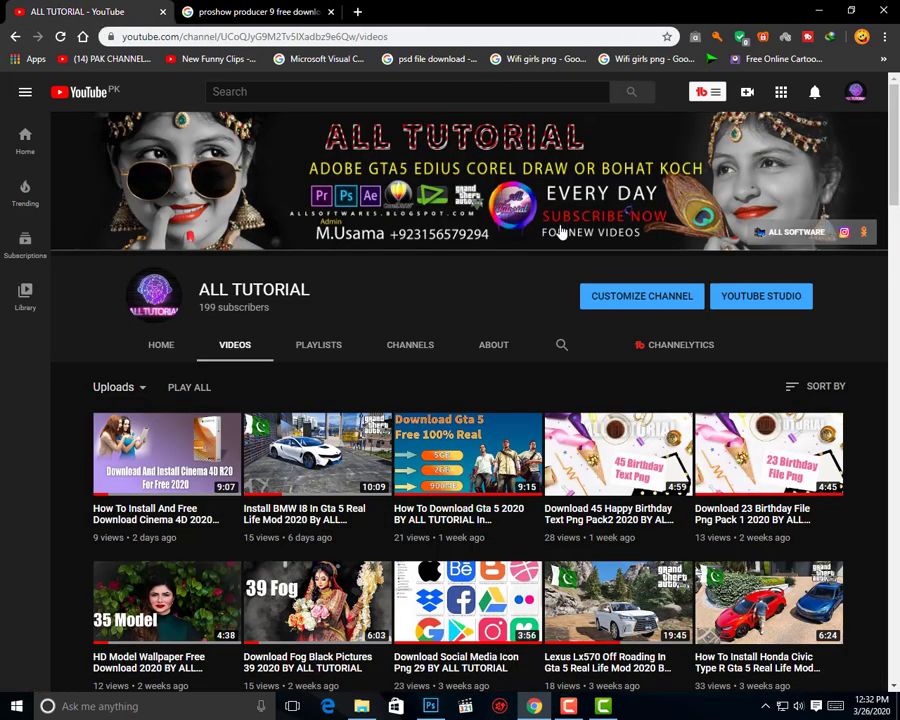
click(816, 94)
click(670, 103)
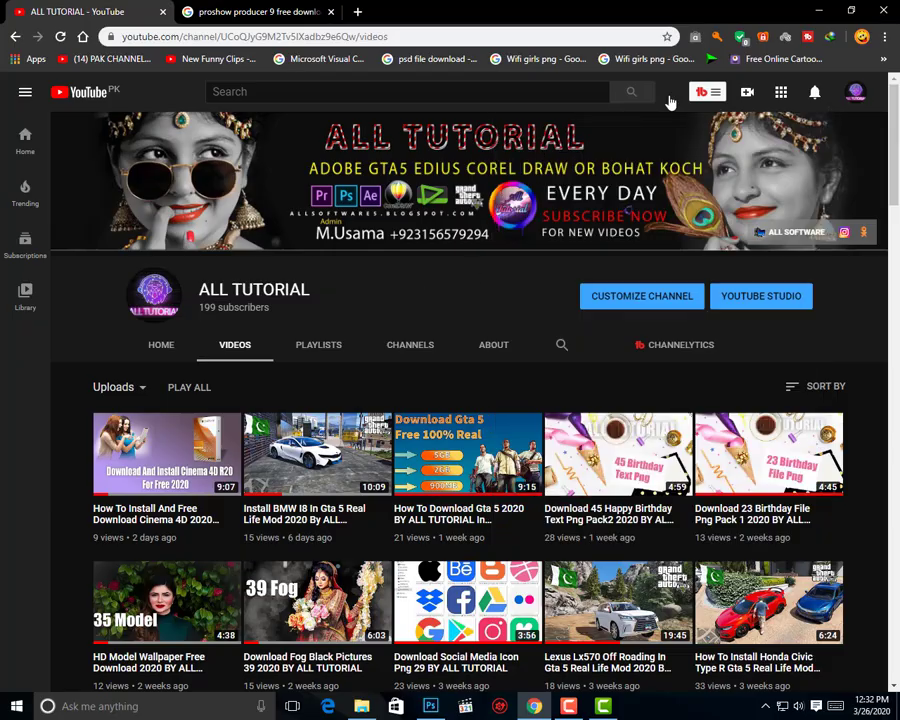
click(812, 8)
Refresh the Windows desktop three times
right_click(475, 244)
click(503, 286)
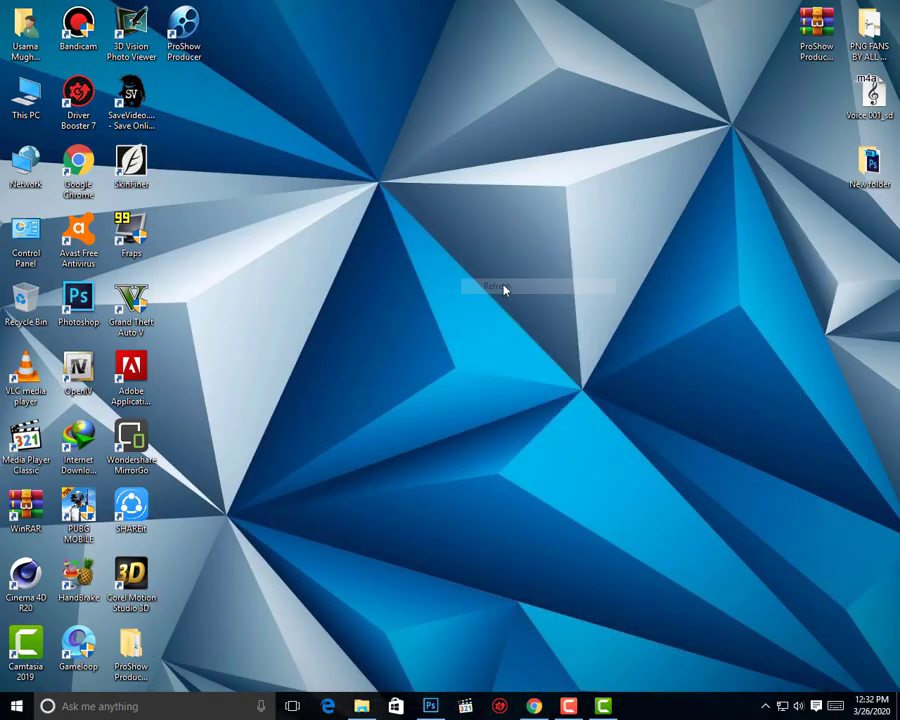
right_click(544, 416)
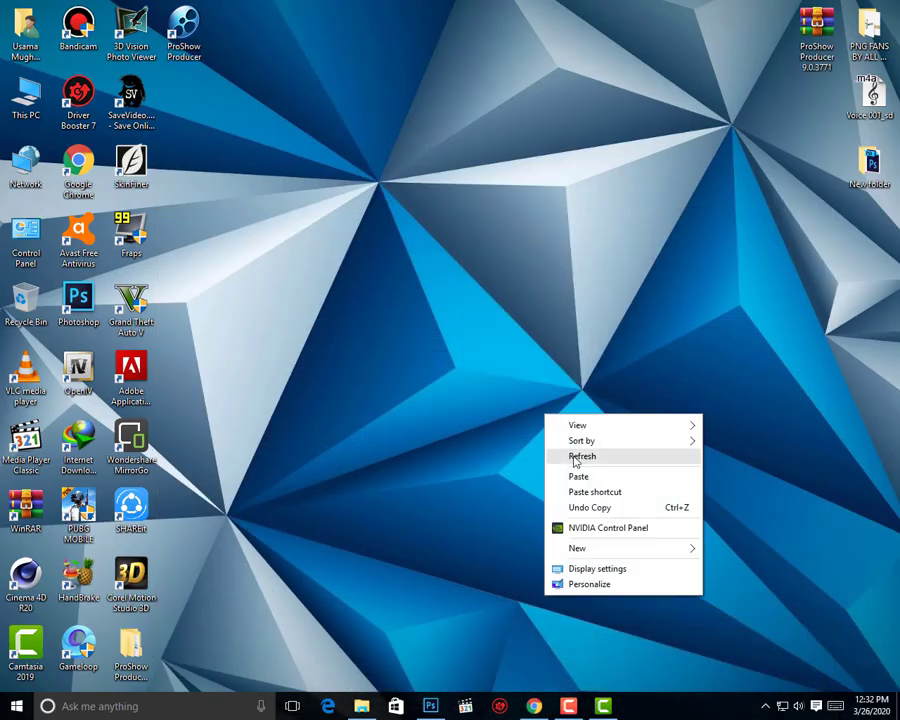
click(575, 458)
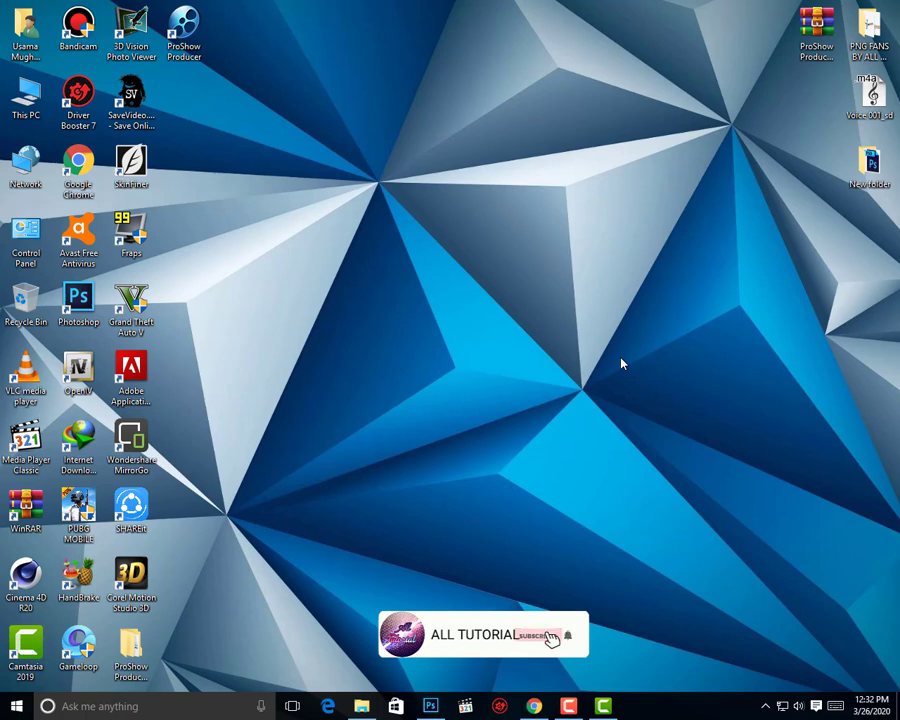
right_click(418, 441)
click(456, 480)
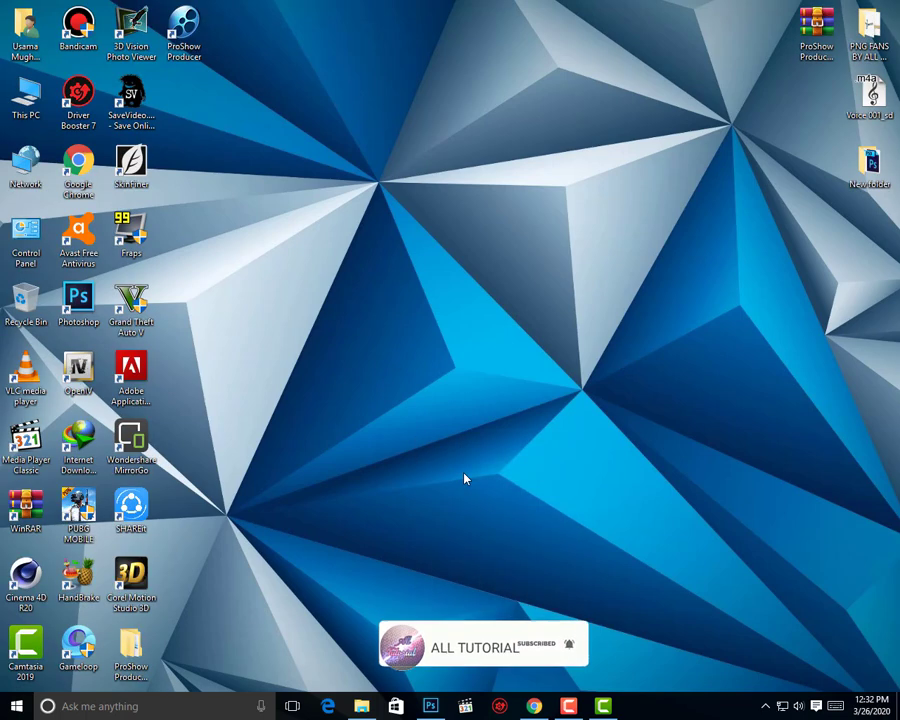